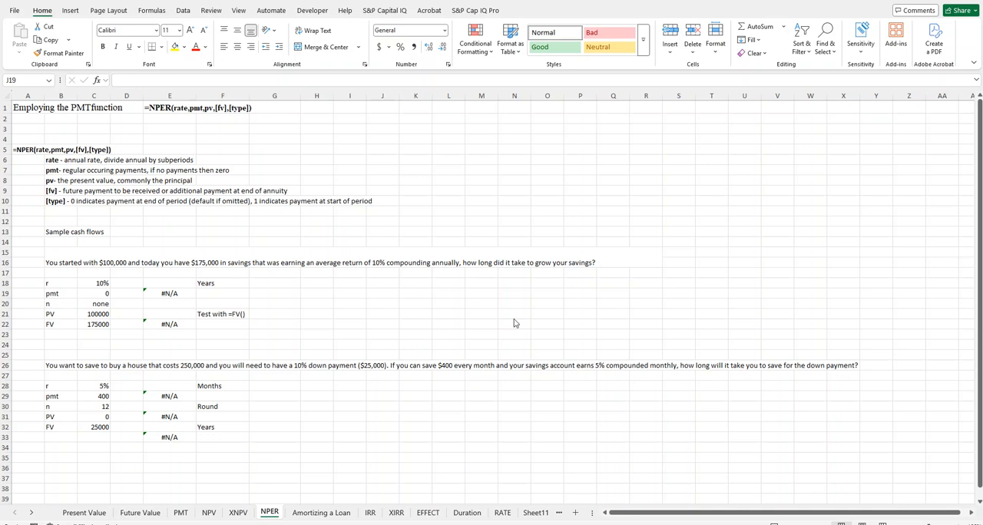
Step: Review the first savings problem's inputs and set its number of periods n in cell C20 to 0
click(56, 263)
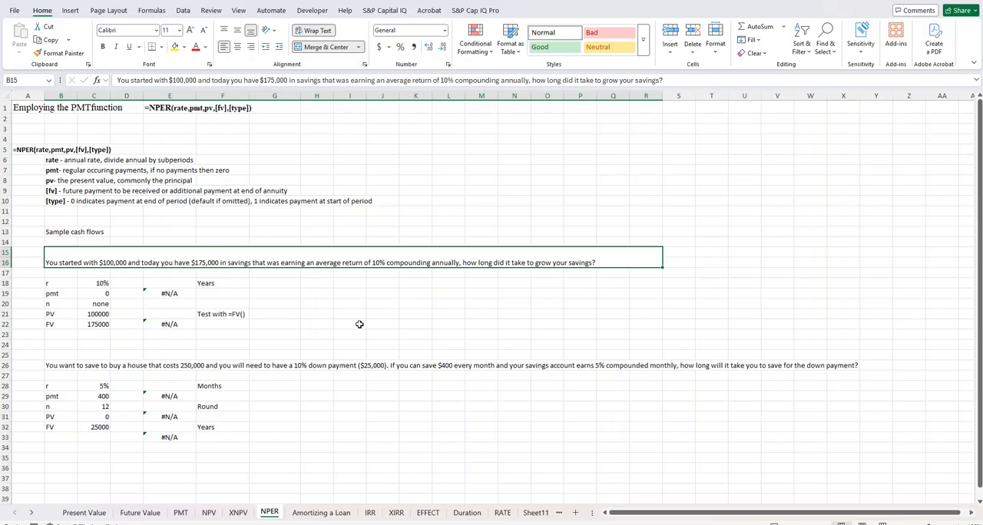
click(103, 285)
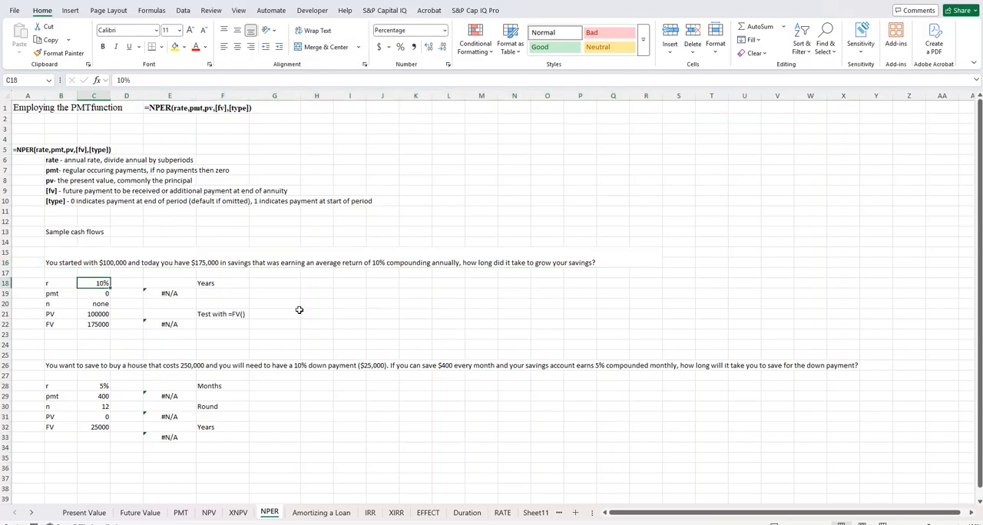
click(102, 295)
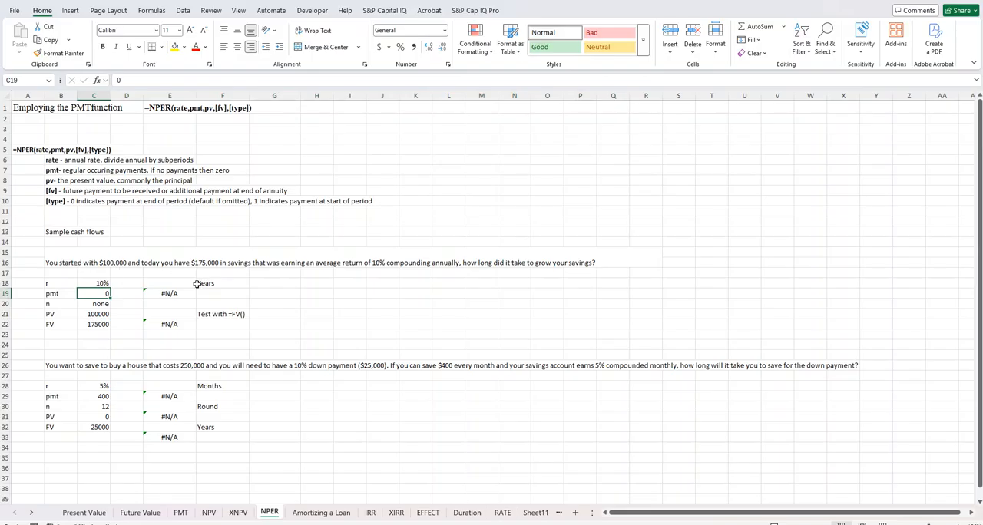
click(103, 307)
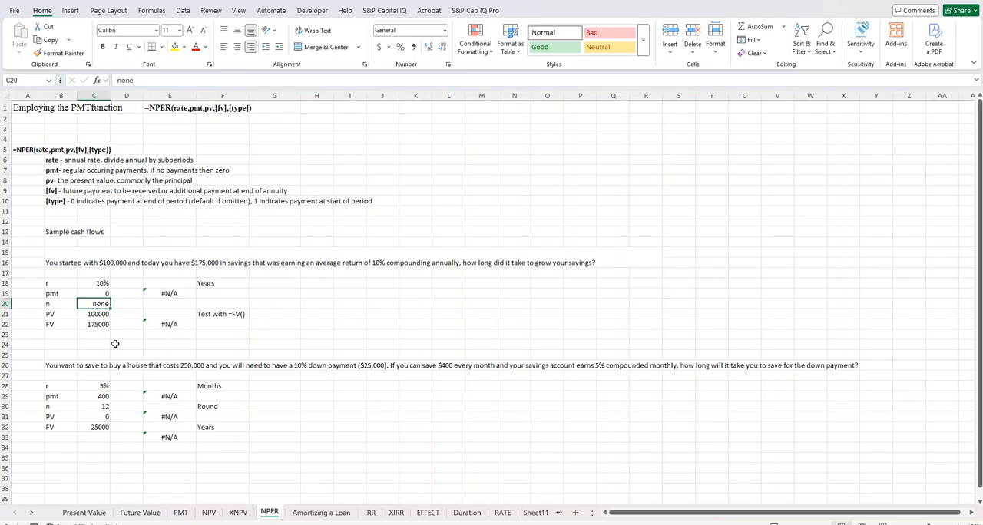
text(0)
key(Return)
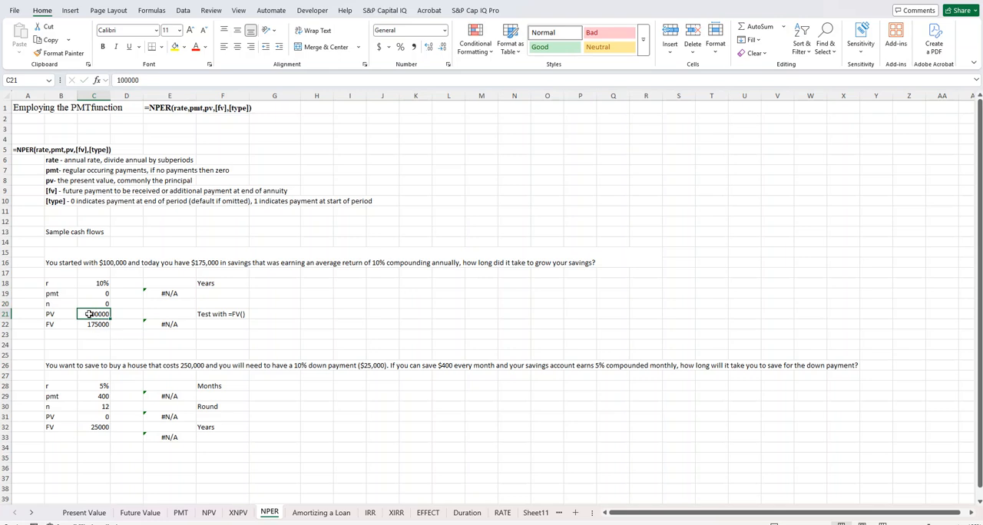
click(86, 327)
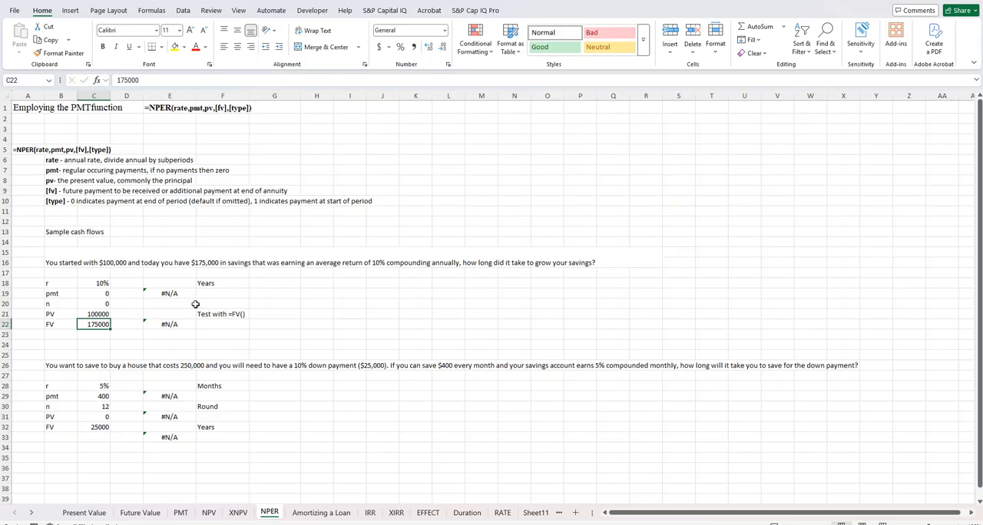
Step: Calculate the years needed to grow the savings in E18 with the formula =NPER(C18,C19,-C21,C22,1)
click(163, 283)
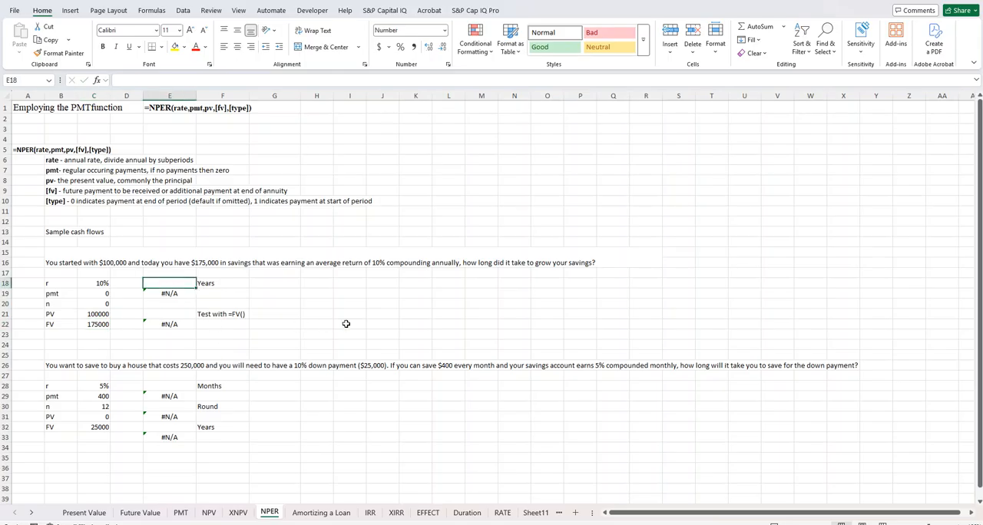
text(=)
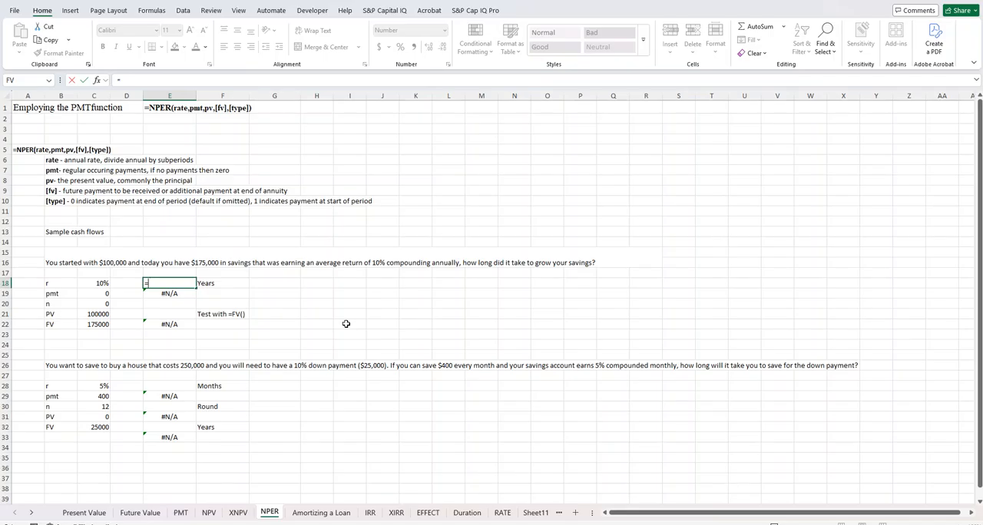
text(NP)
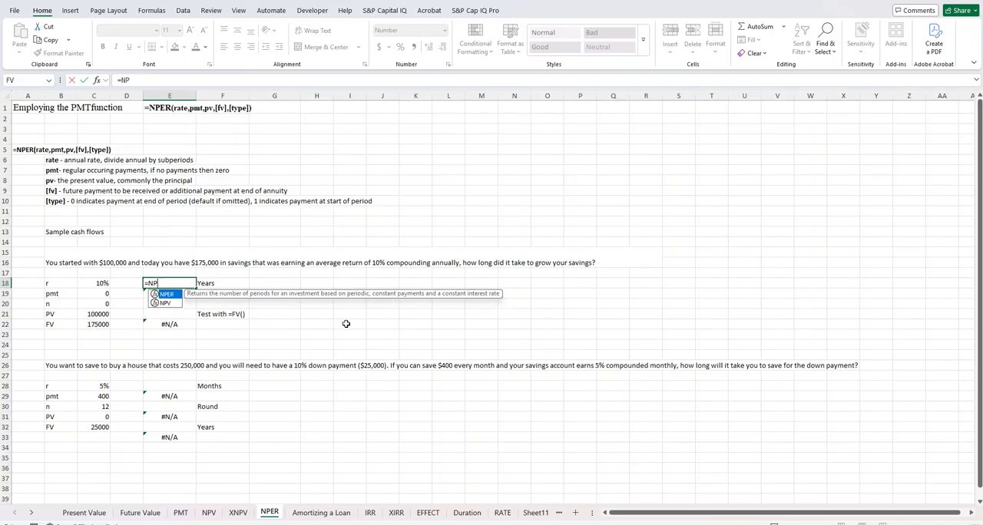
key(Tab)
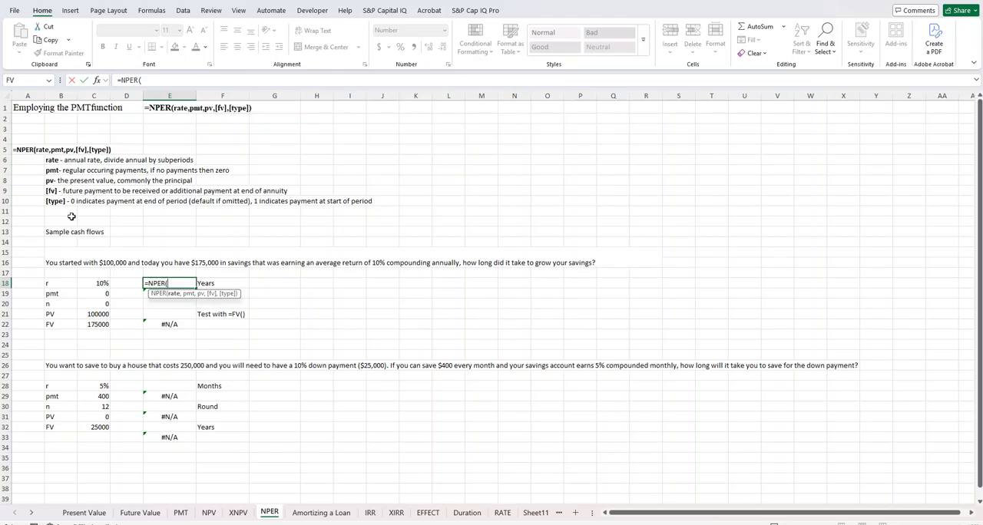
click(107, 286)
text(,)
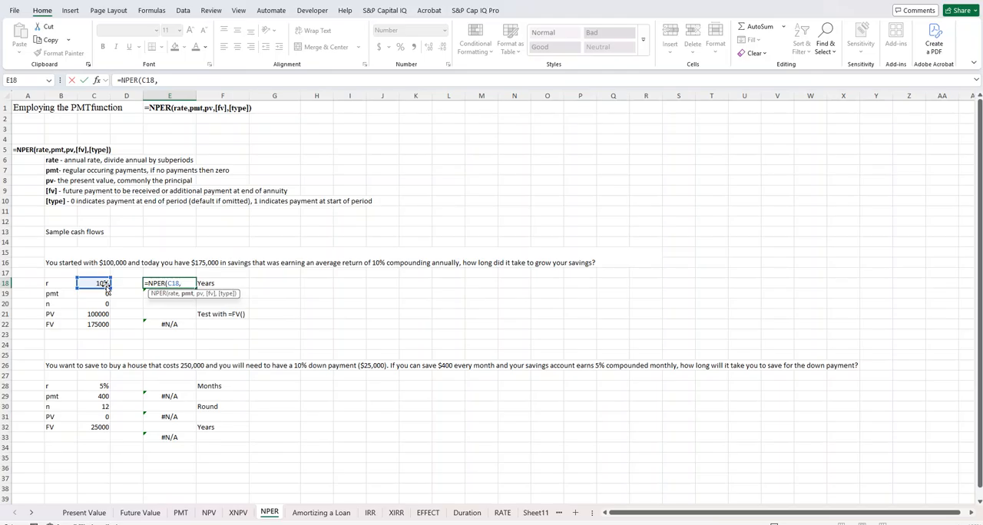
text(c19,)
text(-c)
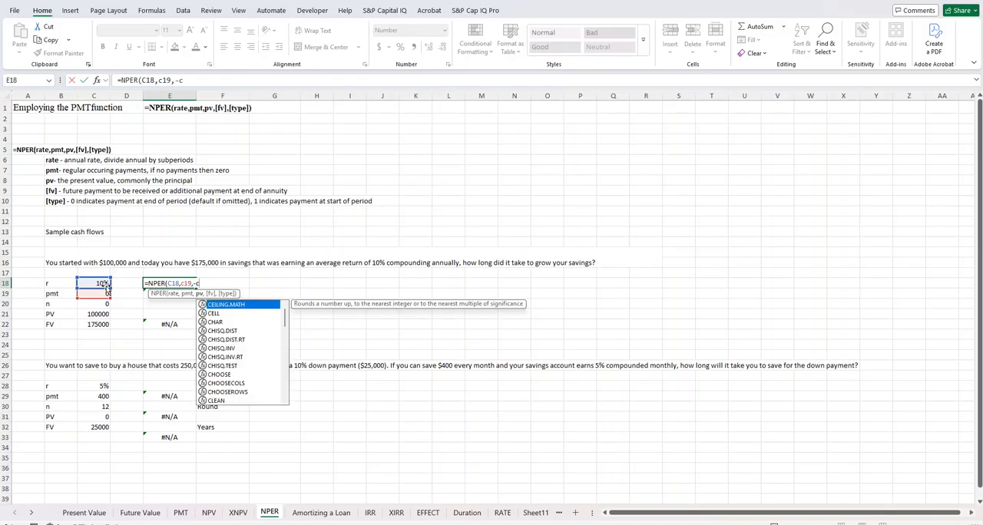
text(21)
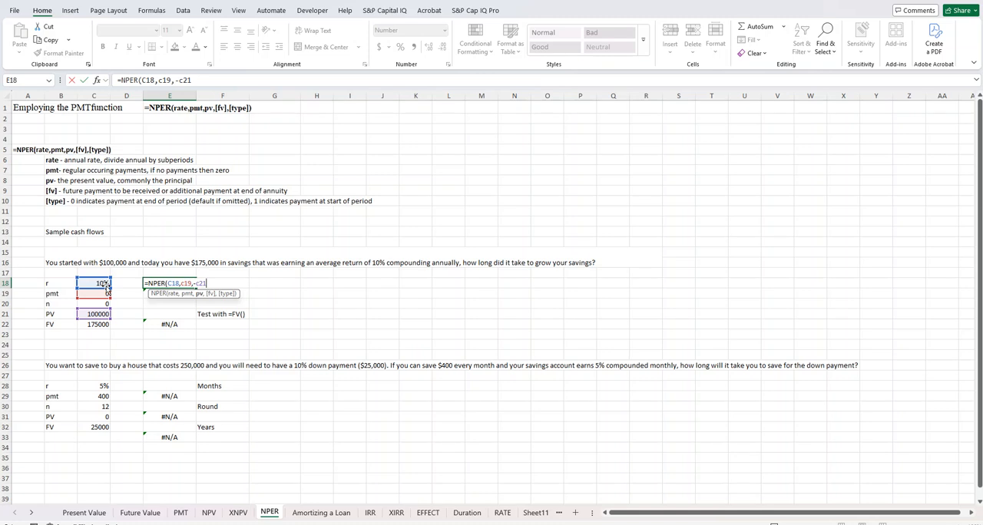
text(,c22)
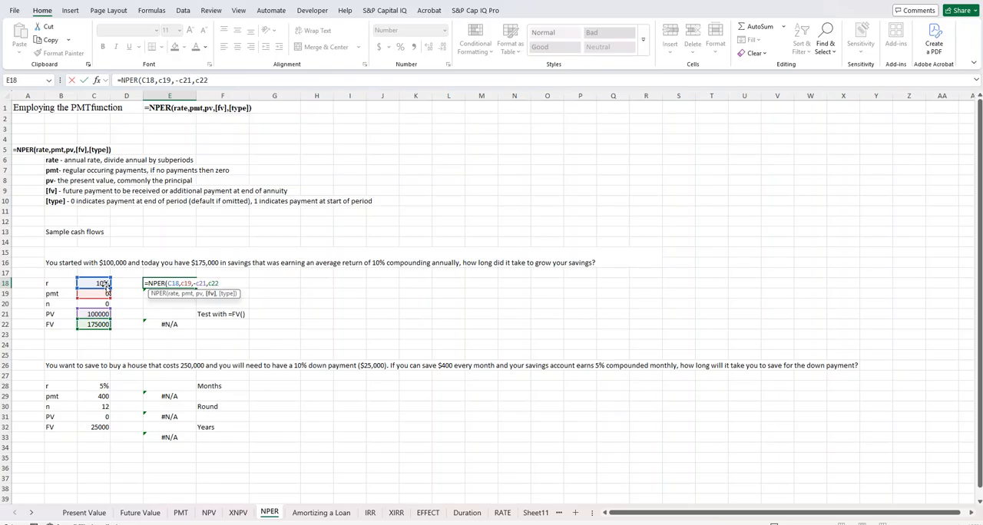
text(,)
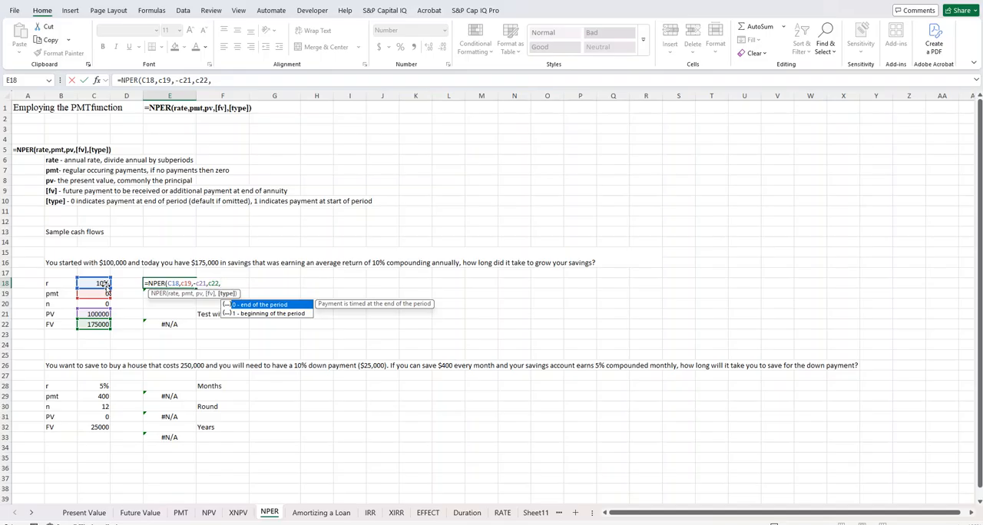
text(1)
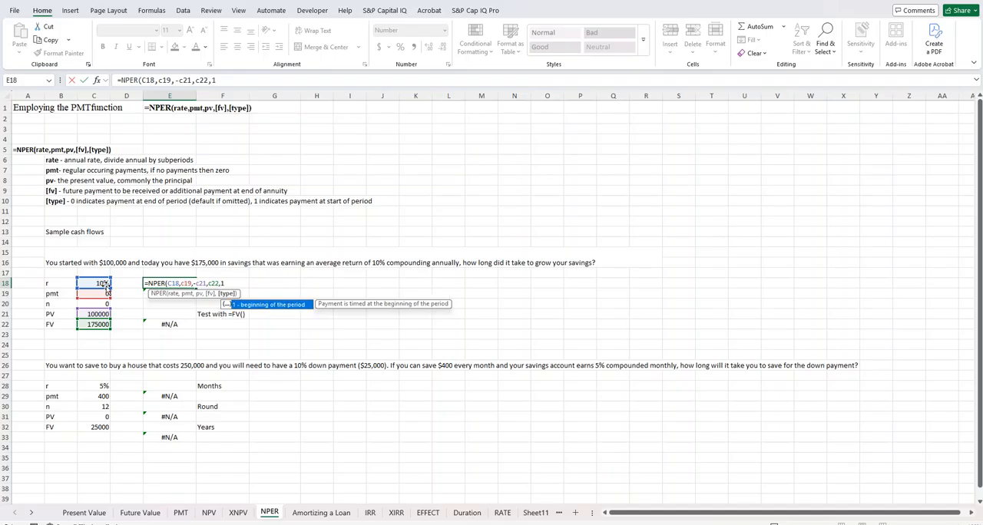
text())
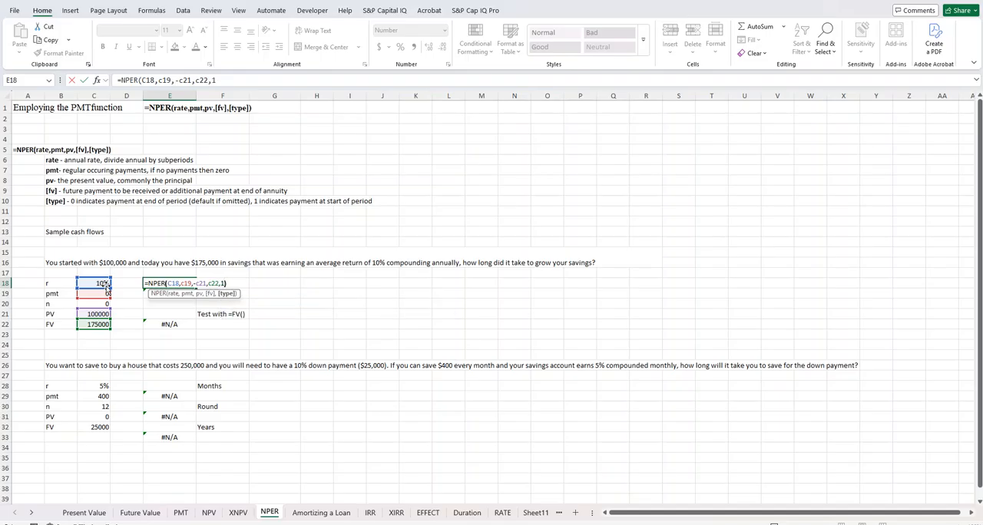
key(Return)
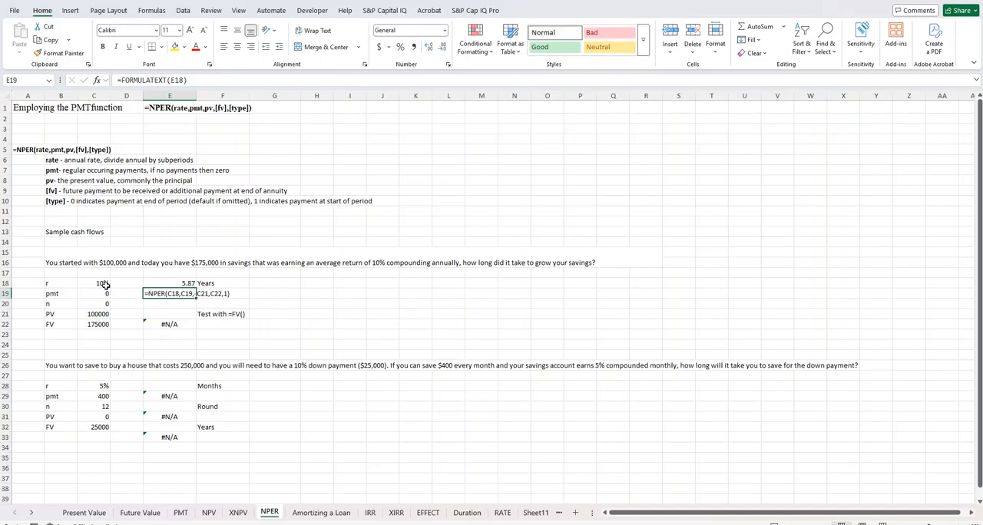
click(289, 291)
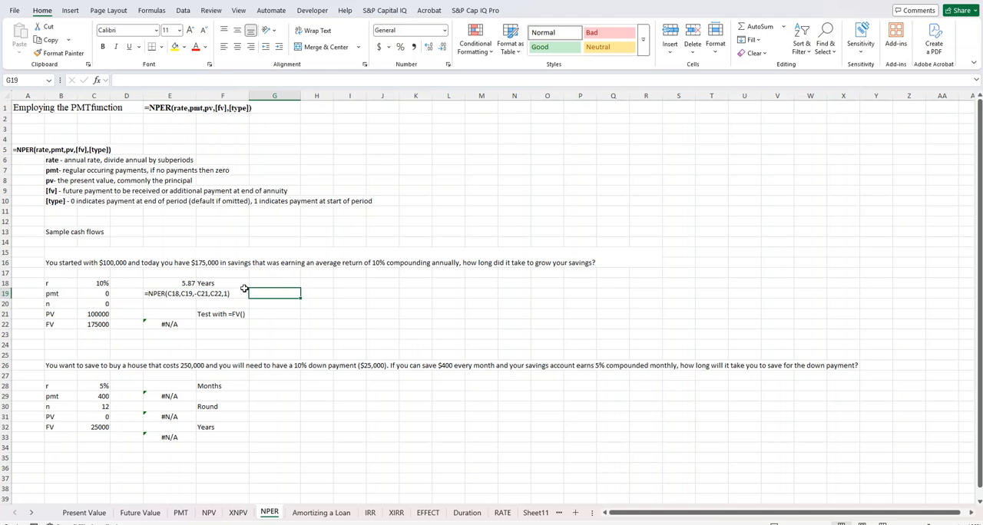
Step: Test the period result in E21 with the future value formula =FV(C18,E18,C19,-C21,1)
click(174, 314)
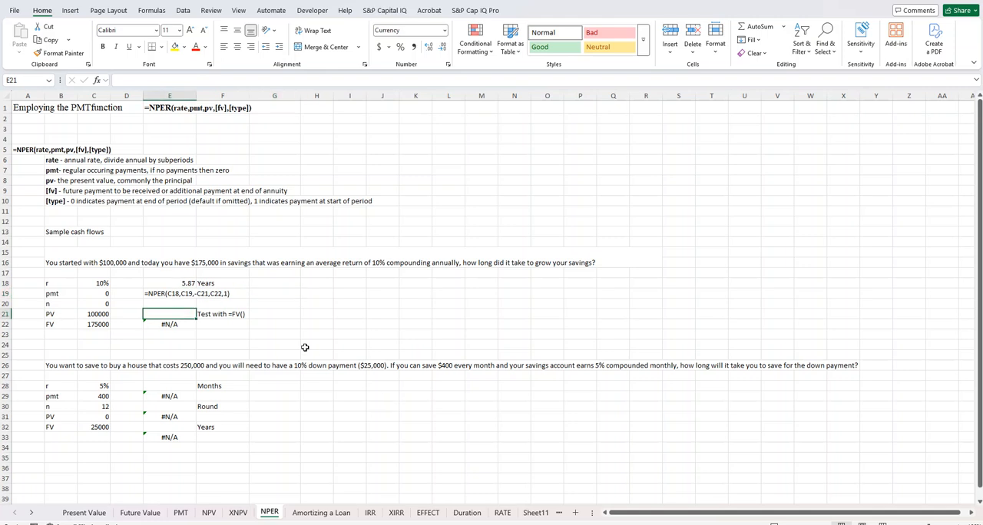
text(=)
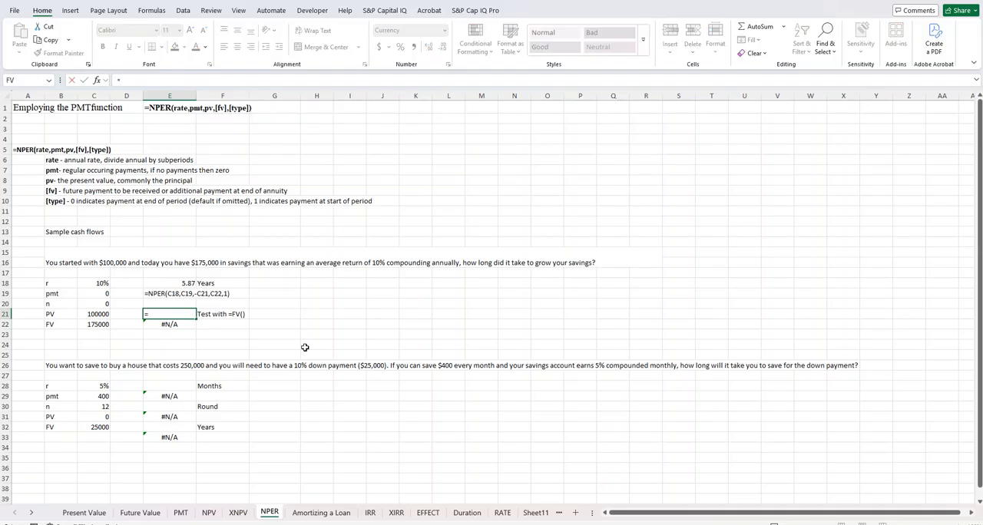
text(FV()
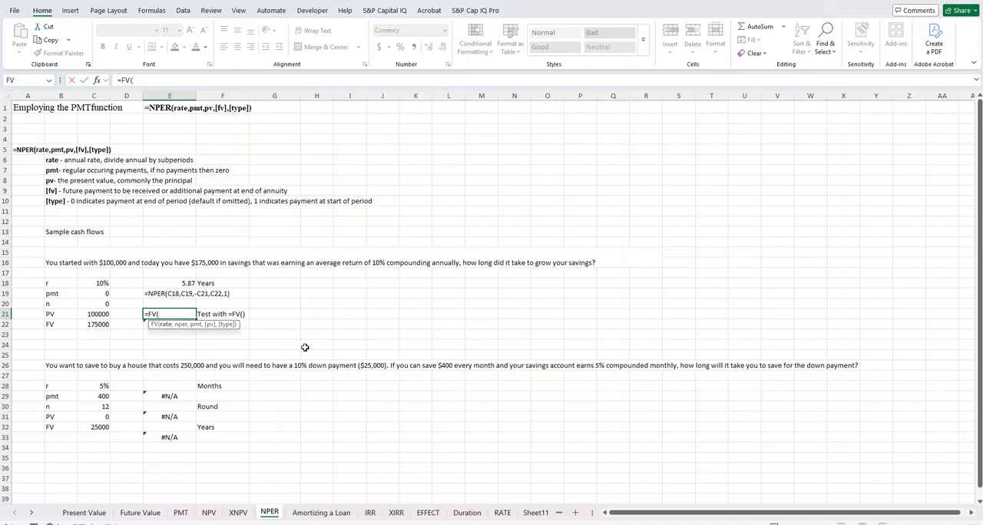
text(c18,)
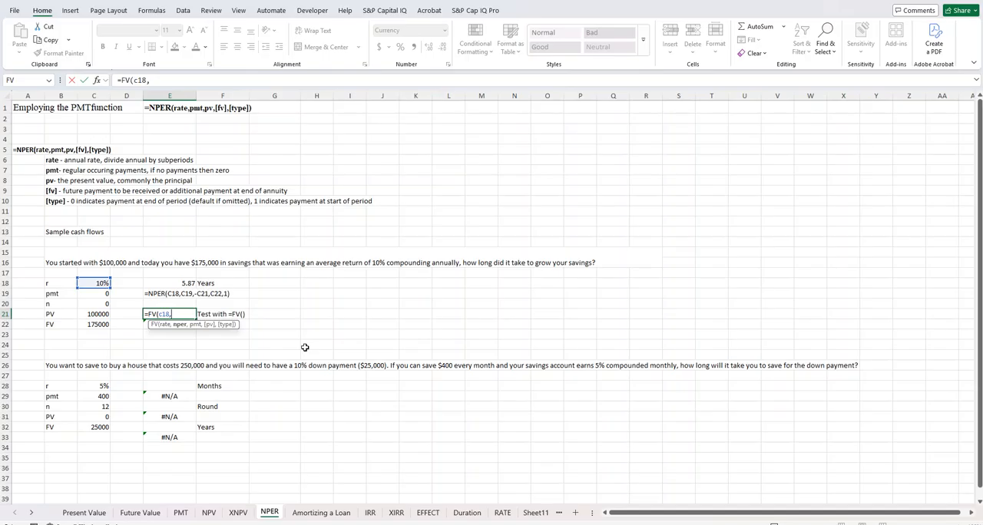
key(Up)
key(Up)
key(Up)
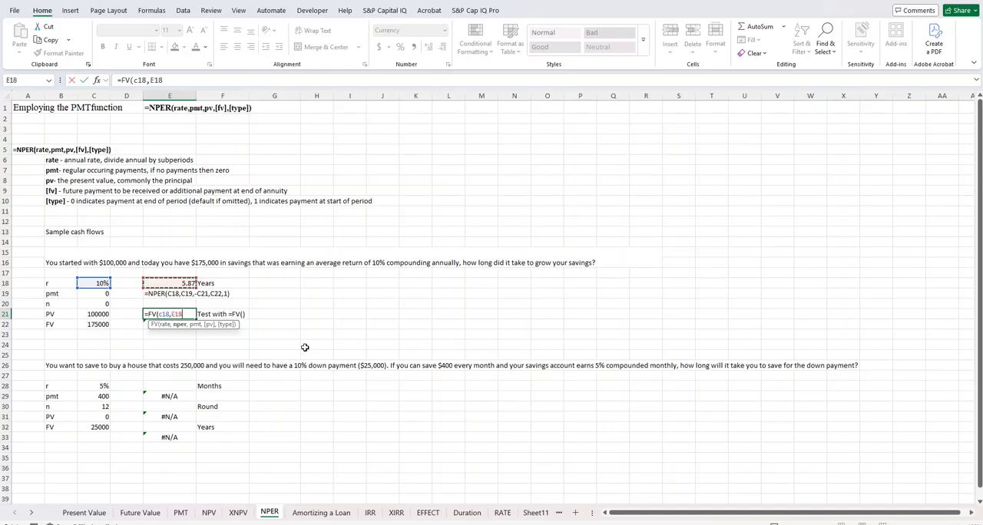
text(,c19,)
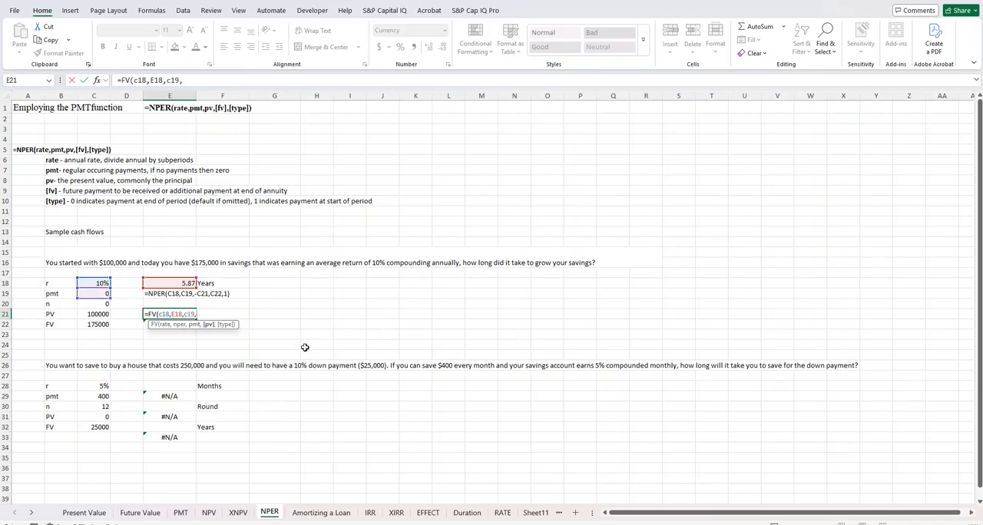
text(-c)
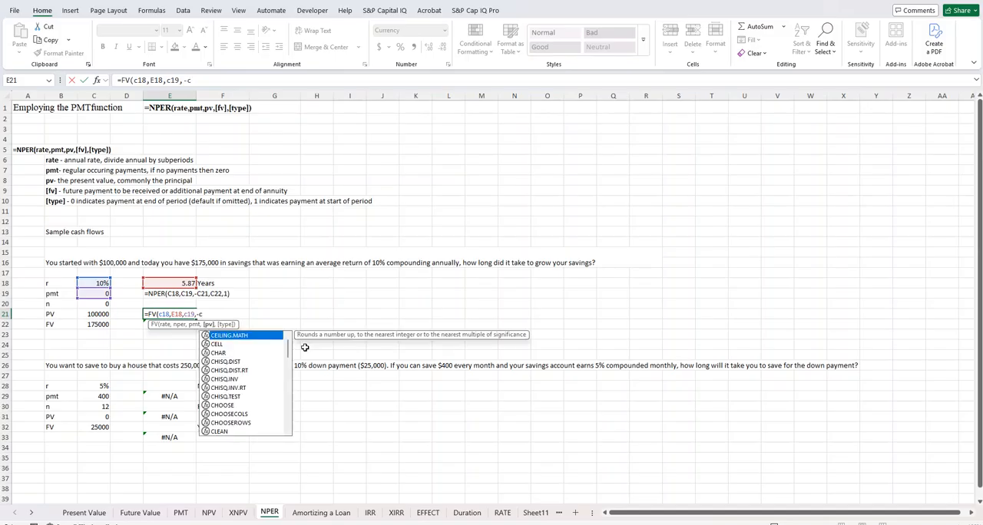
text(21,)
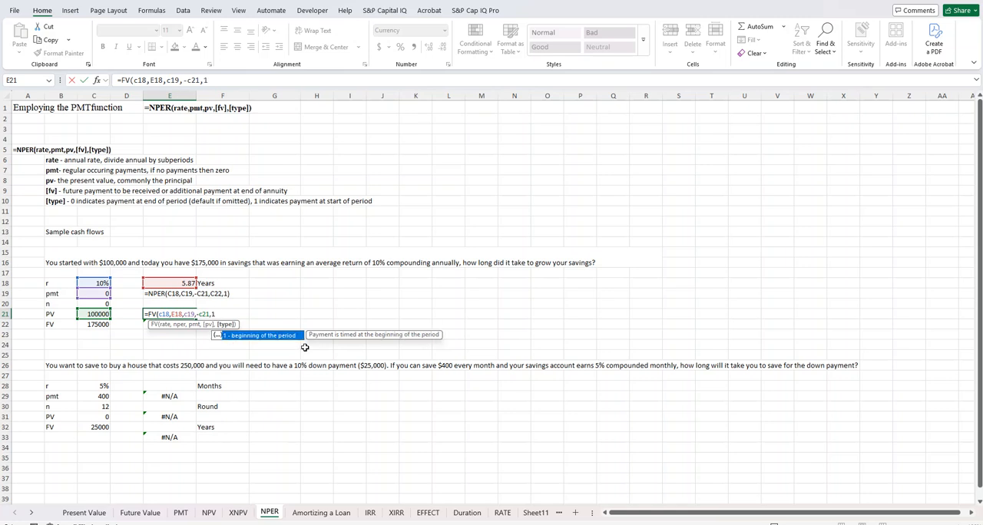
text(1))
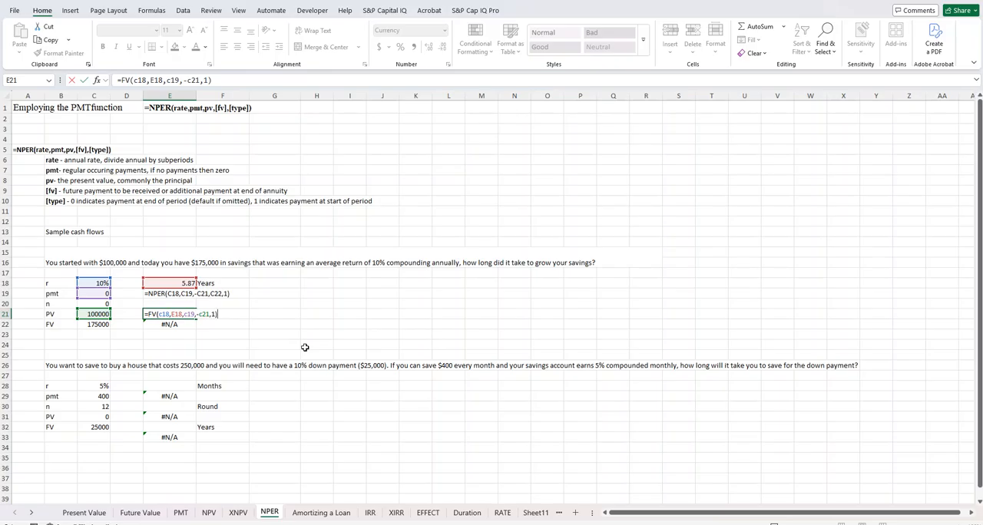
key(Return)
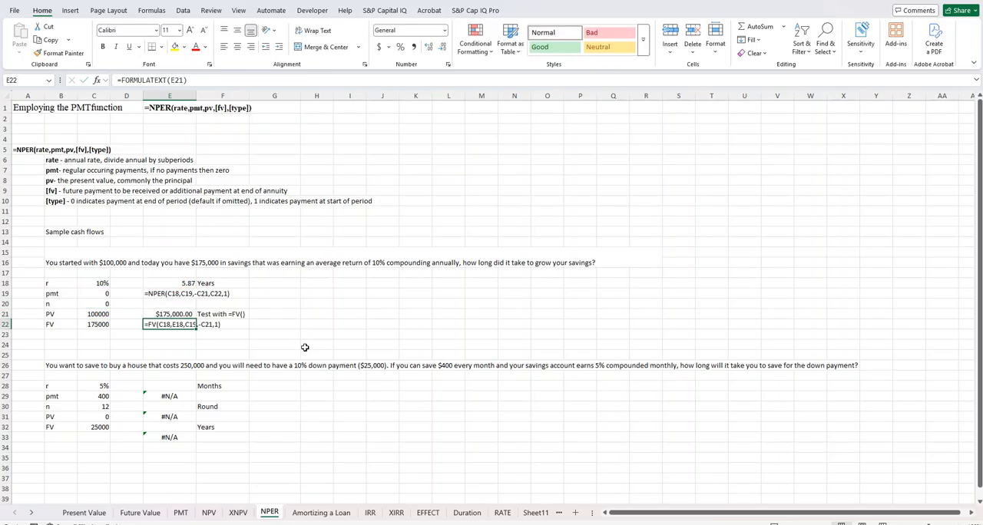
key(Return)
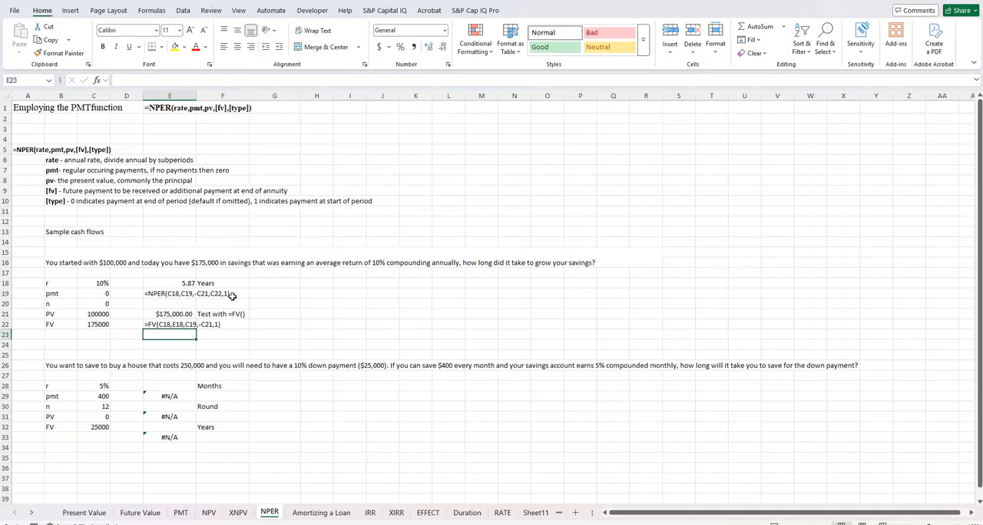
Step: Change the type argument of the NPER formula in E18 to 0
click(160, 285)
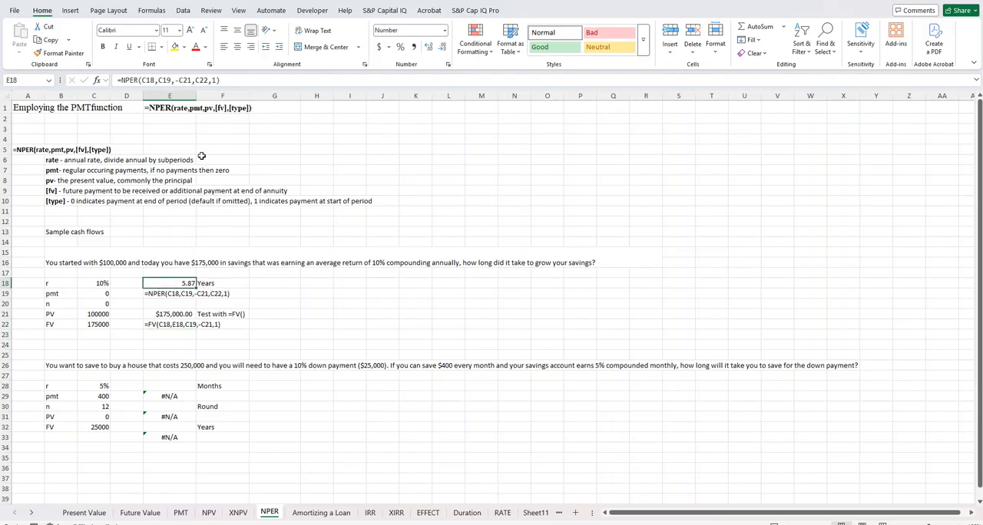
drag(211, 81, 217, 81)
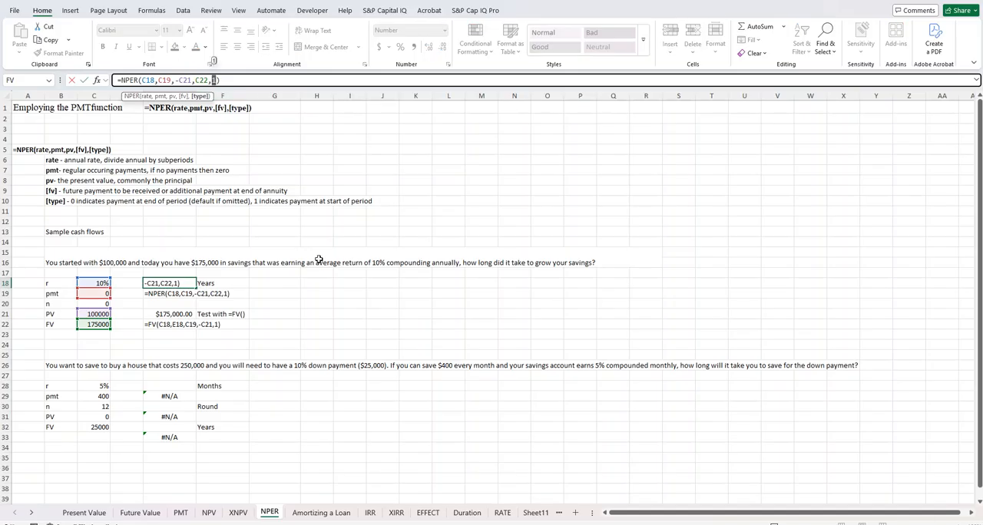
text(0)
key(Return)
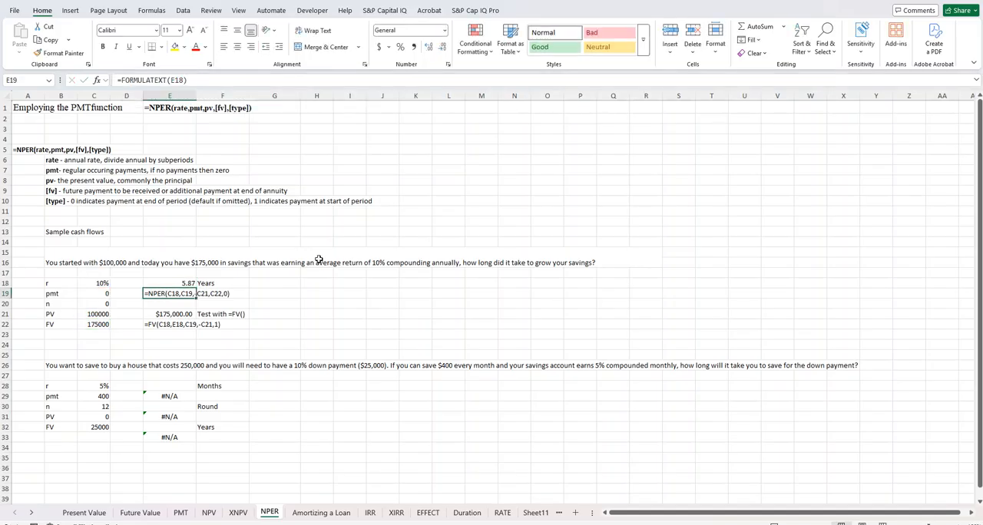
Step: Set the type argument of the NPER formula in E18 back to 1
double_click(176, 284)
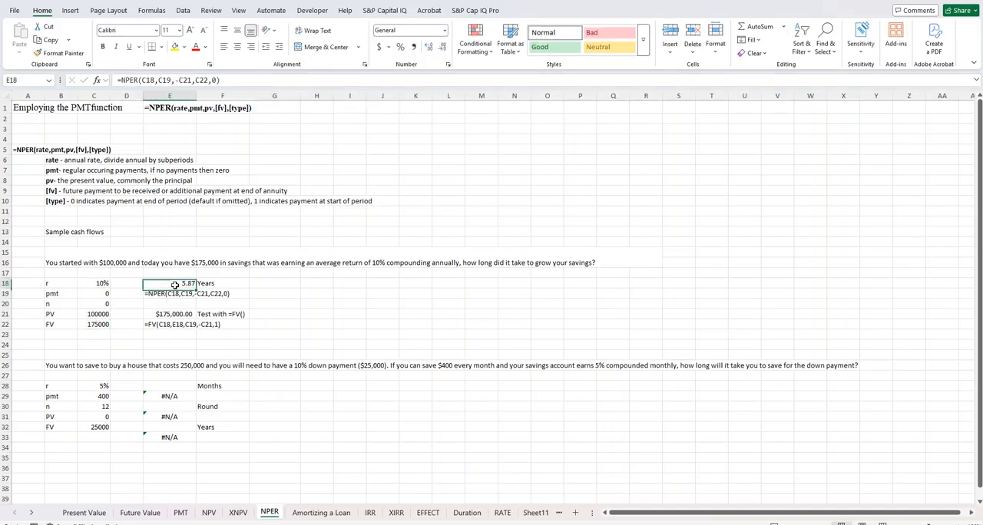
click(216, 80)
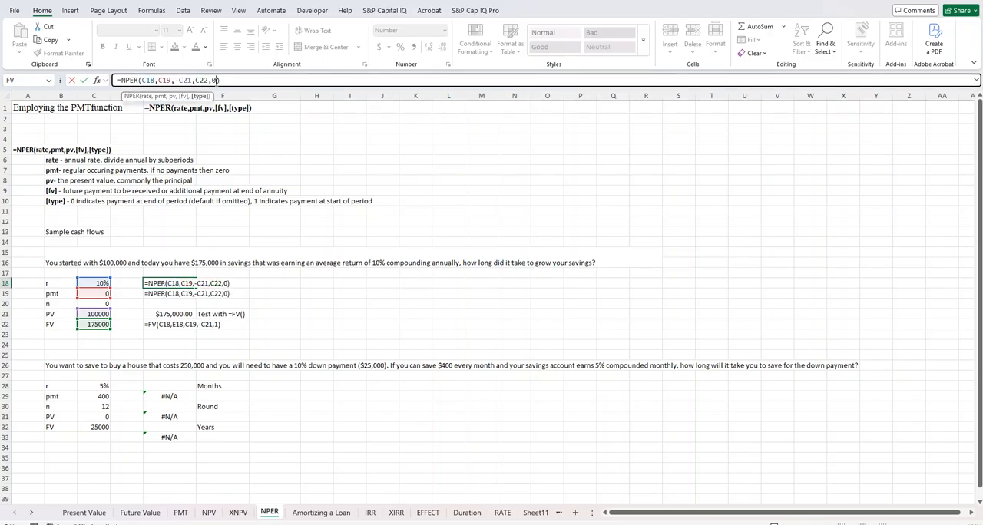
key(BackSpace)
text(1)
click(317, 311)
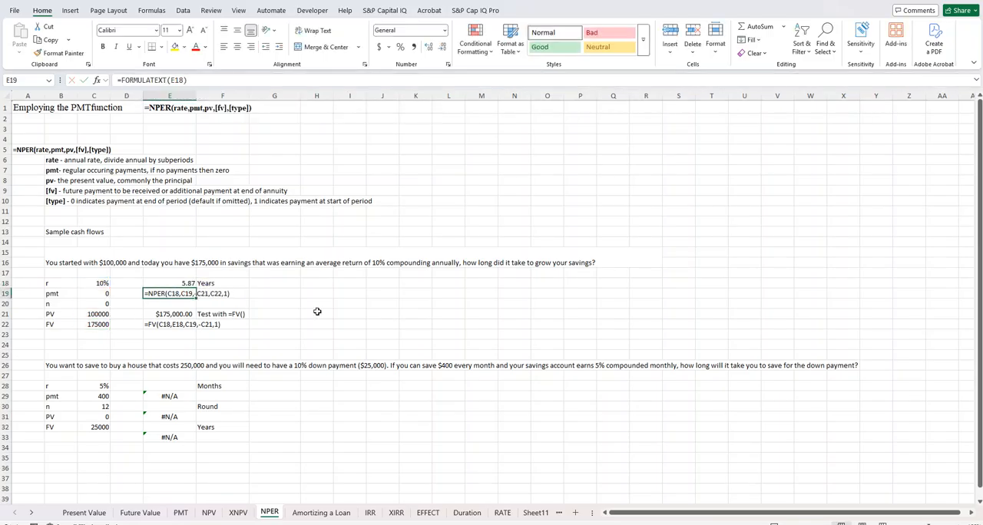
click(158, 294)
Step: Start an NPER formula in E28 for the house down payment problem, using C28/C30 as the monthly rate
scroll(269, 309, down, 1)
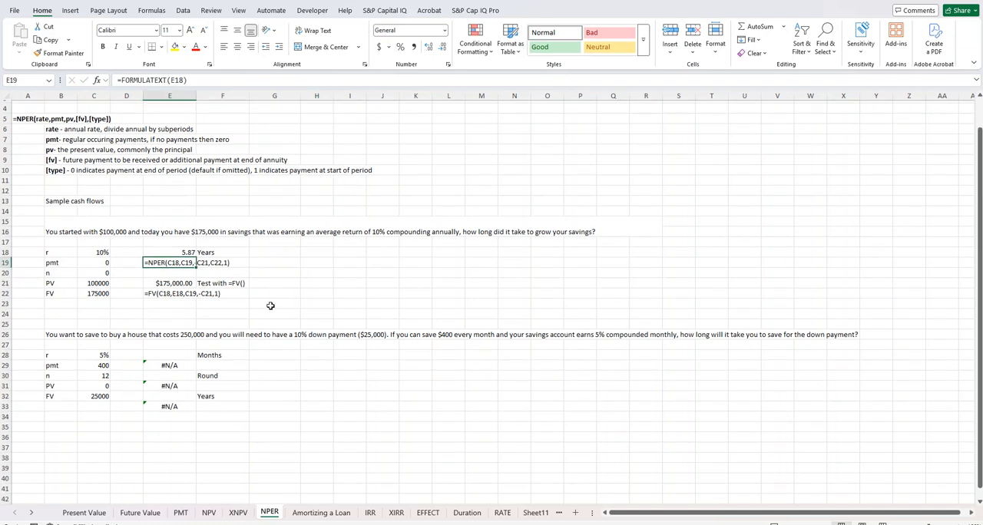
scroll(61, 338, up, 1)
click(60, 366)
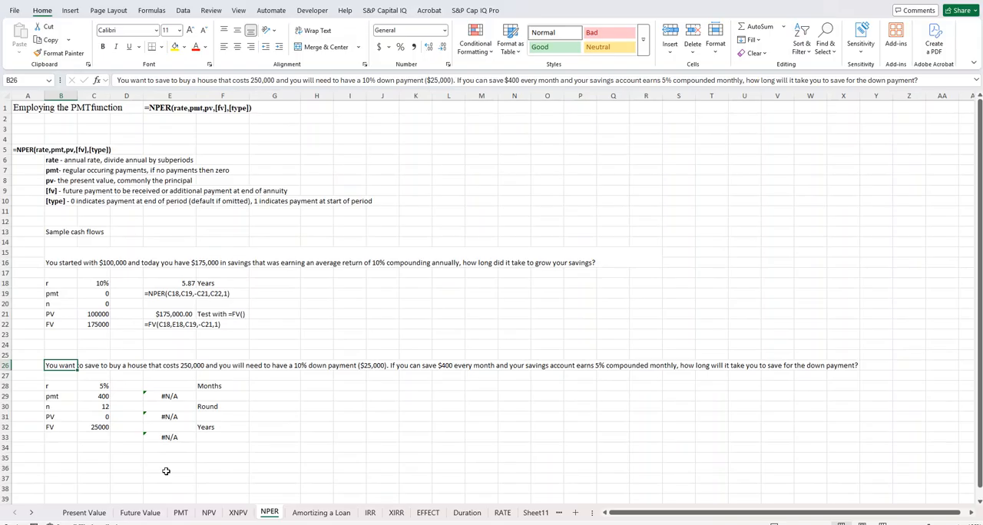
click(171, 386)
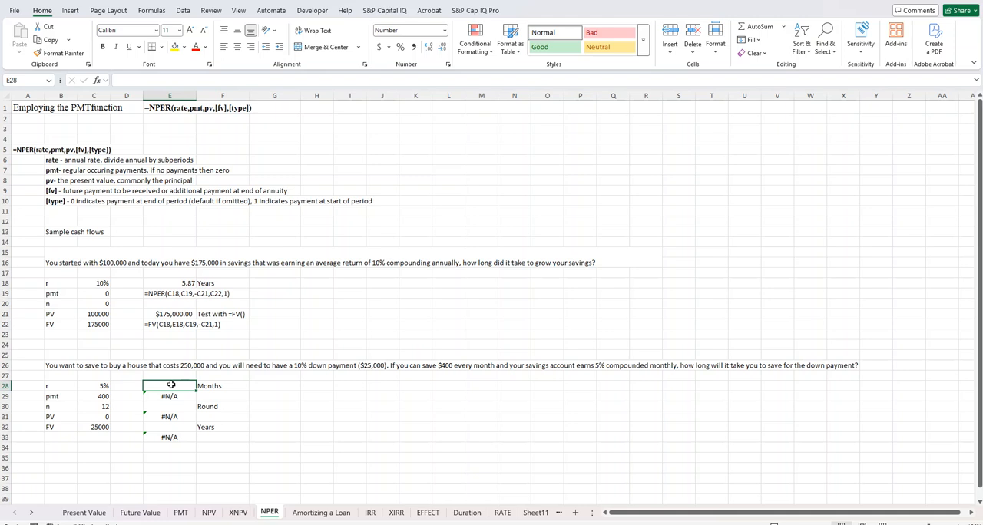
text(=)
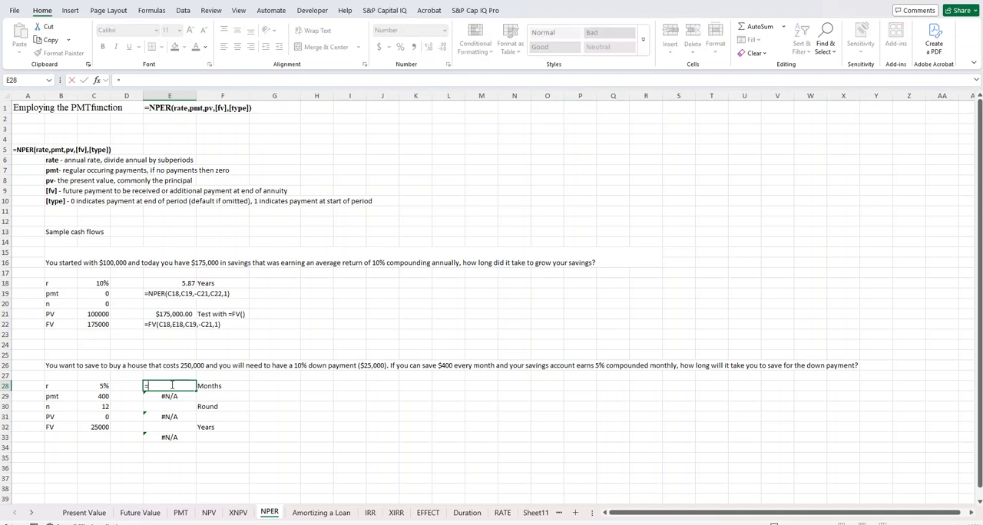
text(NPV)
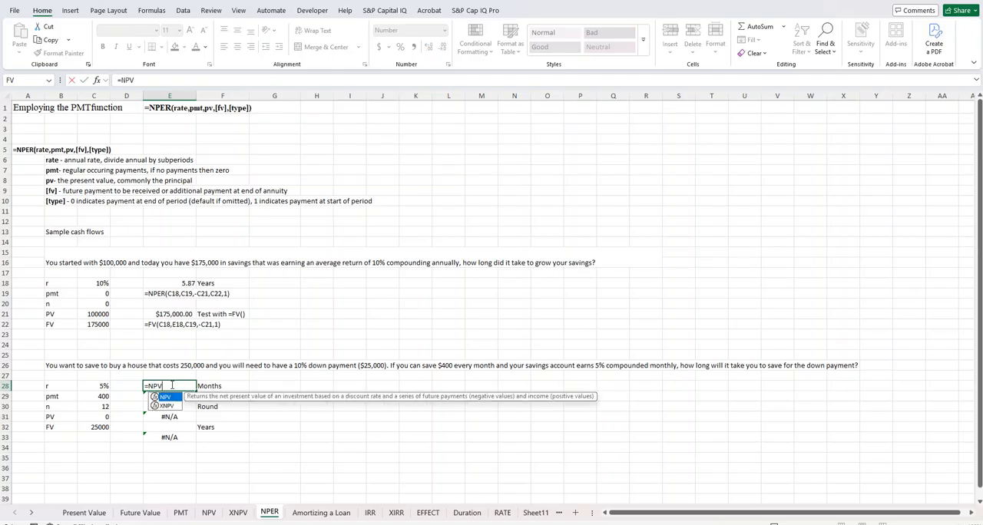
key(BackSpace)
text(ER()
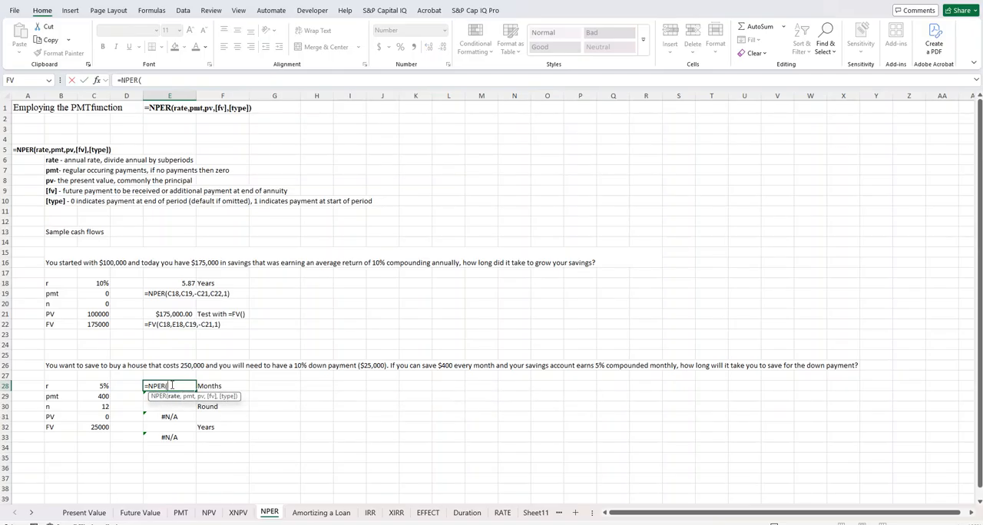
text(c)
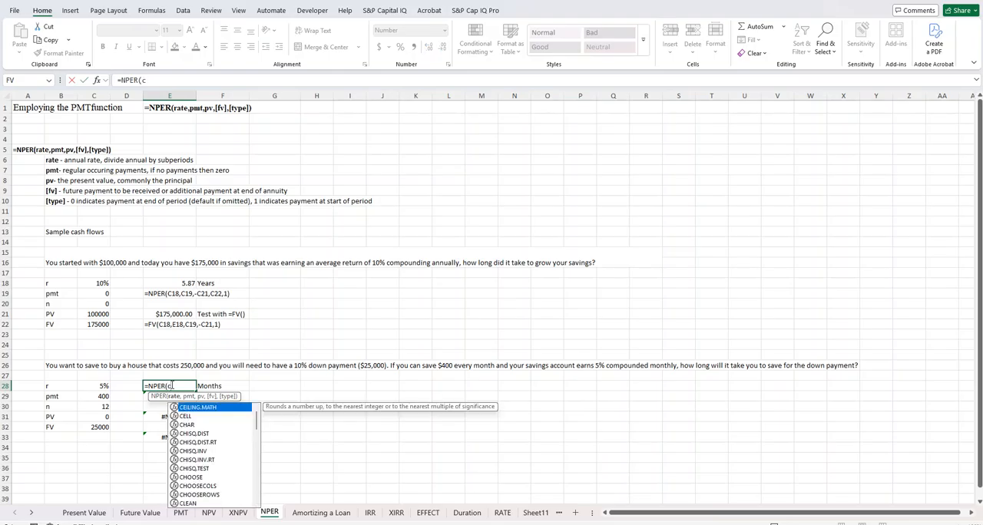
text(28)
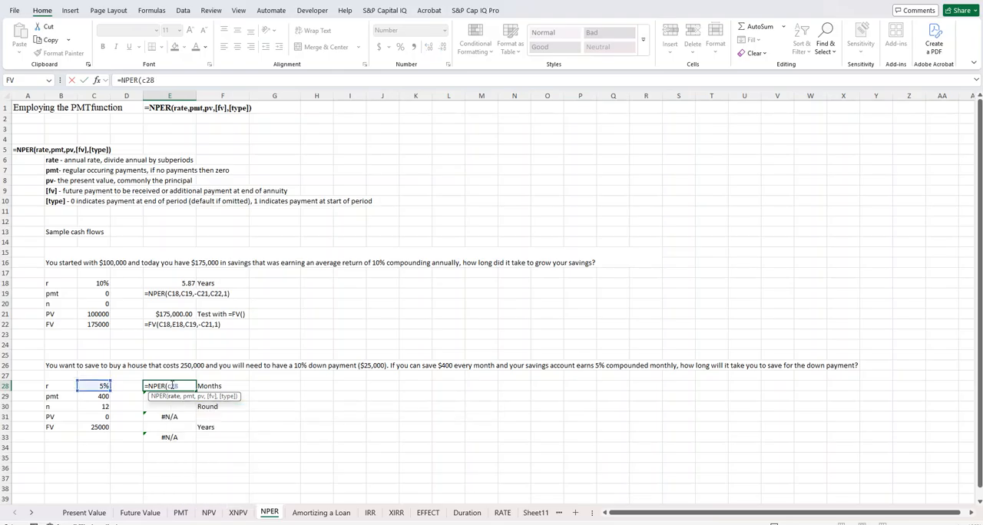
text(/)
key(Left)
key(Left)
key(Down)
key(Down)
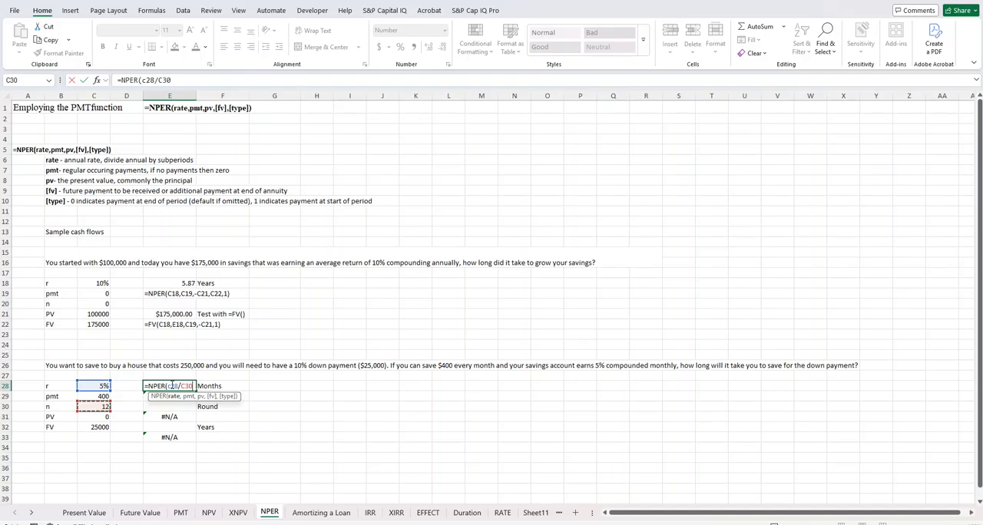
Step: Complete the NPER formula in E28 with payment C29, present value C31, future value C32 and type 0
text(,40)
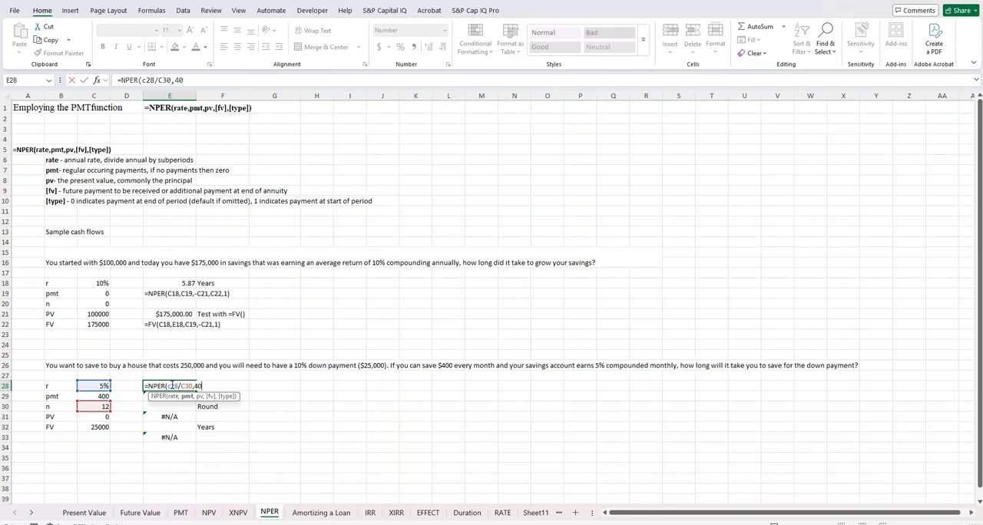
key(BackSpace)
text(800/12)
key(BackSpace)
key(BackSpace)
key(BackSpace)
key(BackSpace)
text(c2)
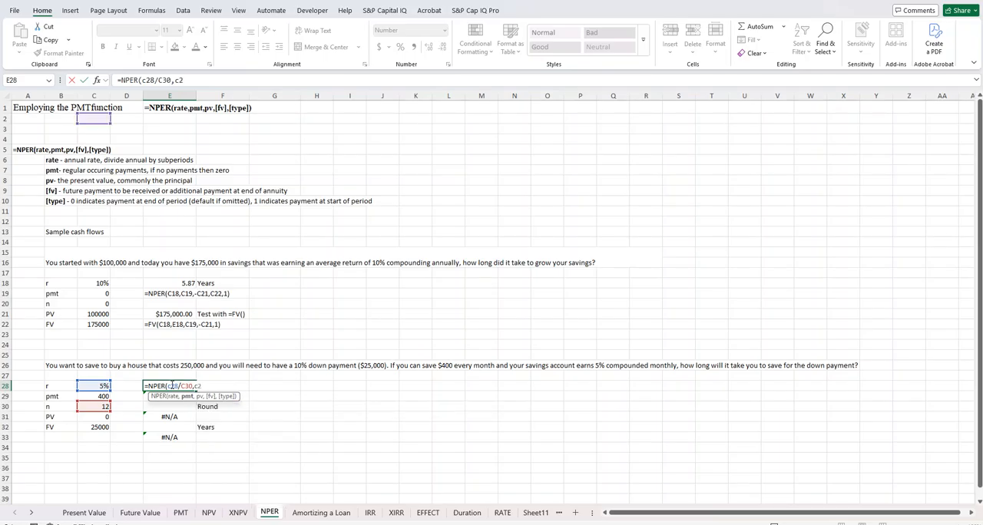
text(9,)
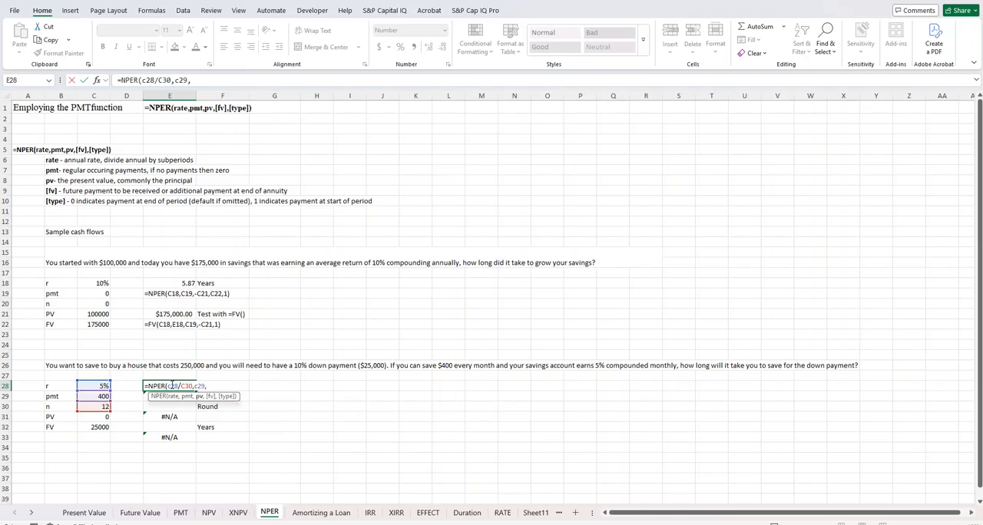
text(c)
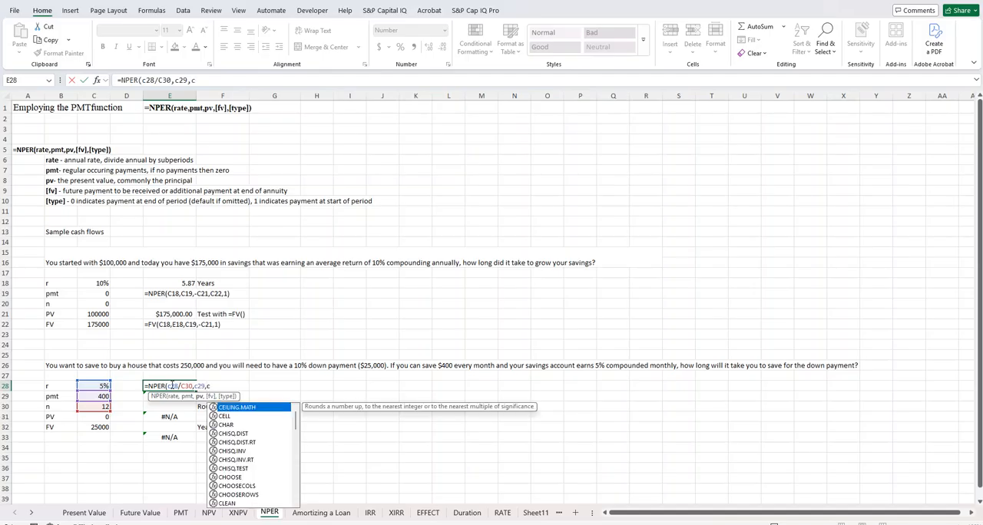
text(31,)
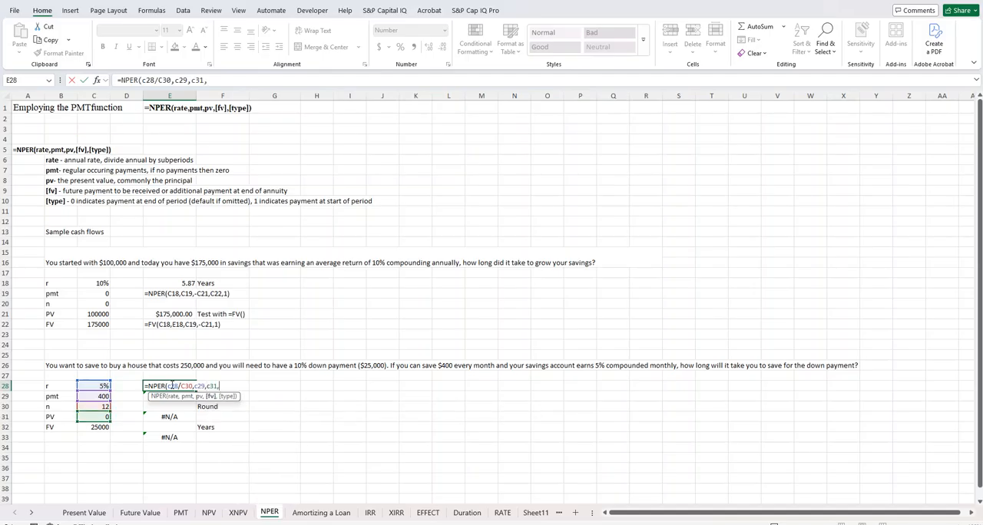
text(c)
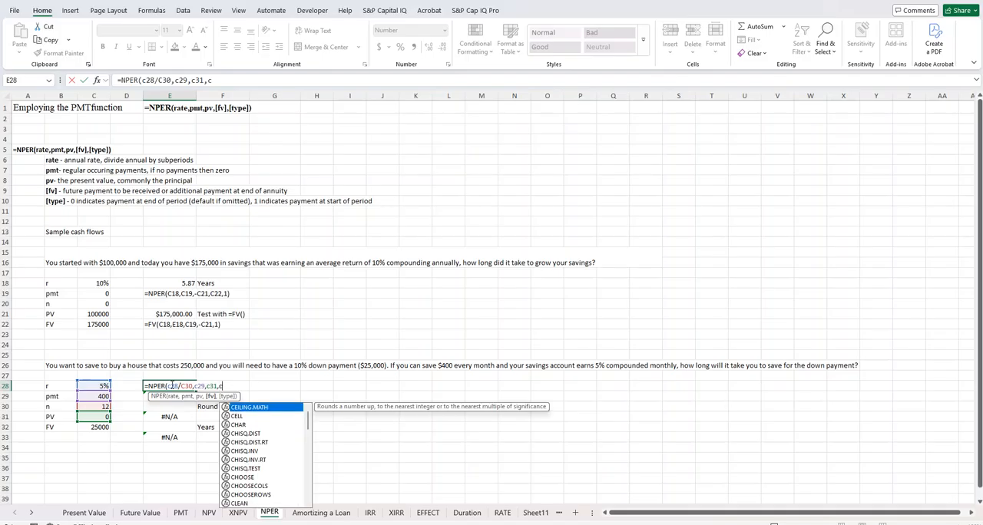
text(32)
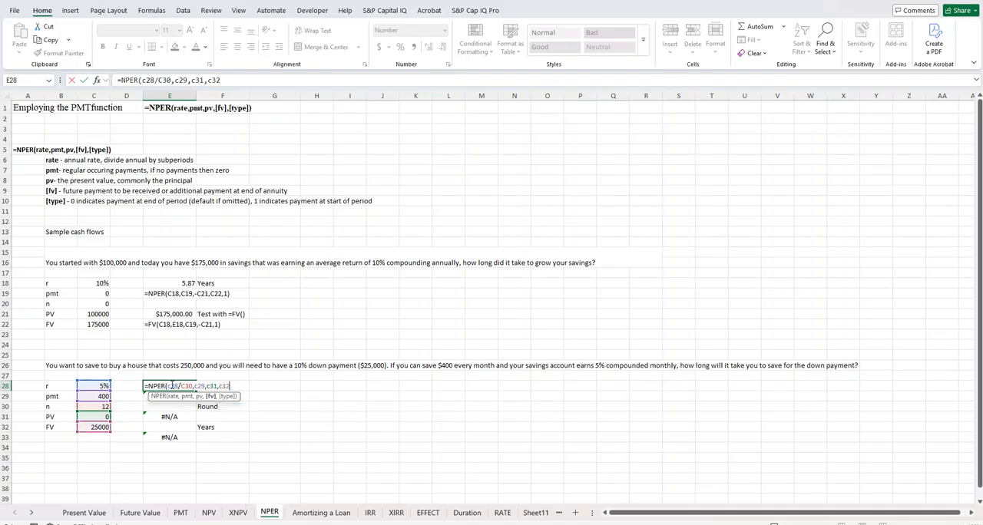
text(,)
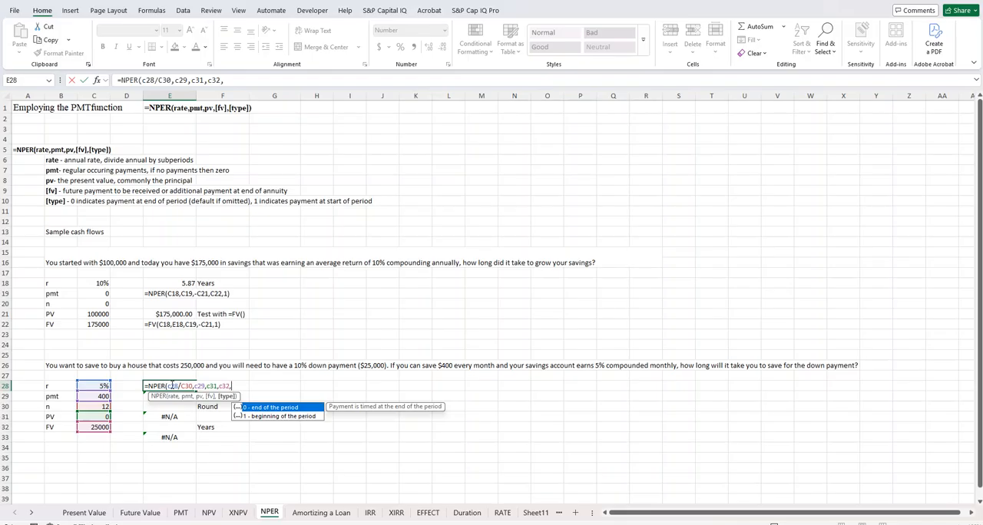
text(0))
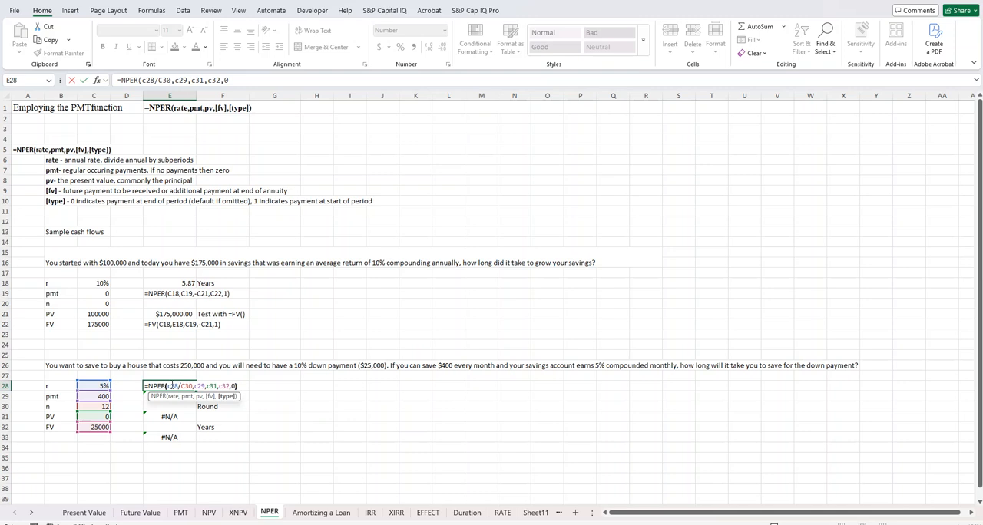
key(Return)
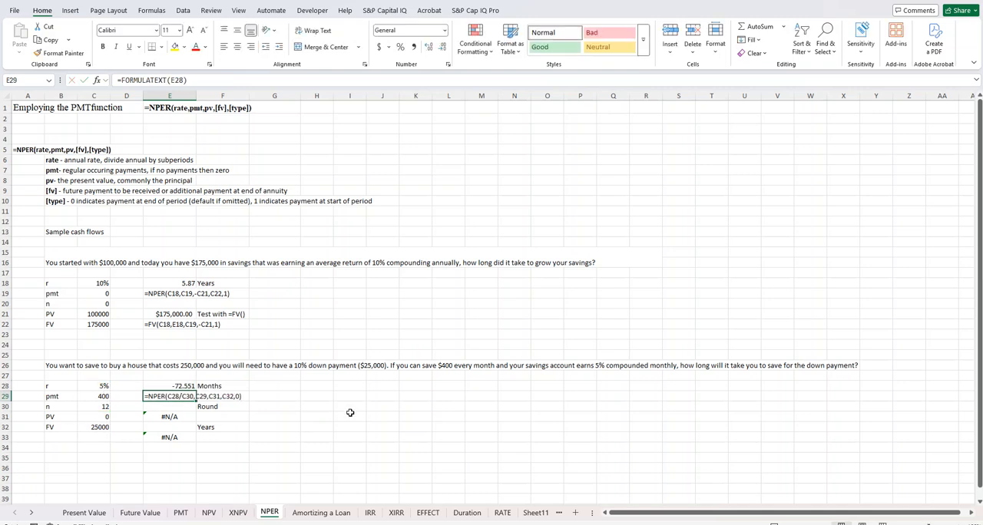
Step: Try negating the present value argument C31 in the NPER formula in E28
click(173, 385)
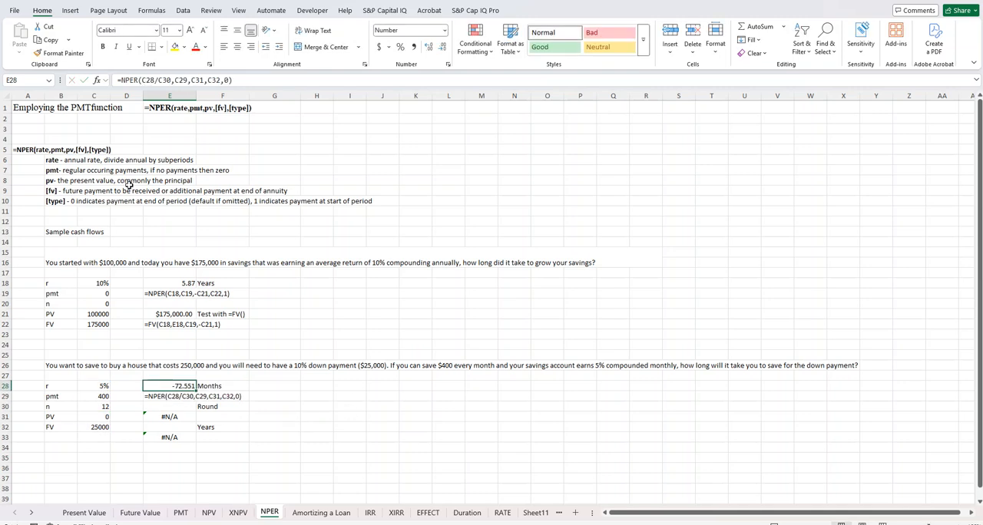
click(190, 80)
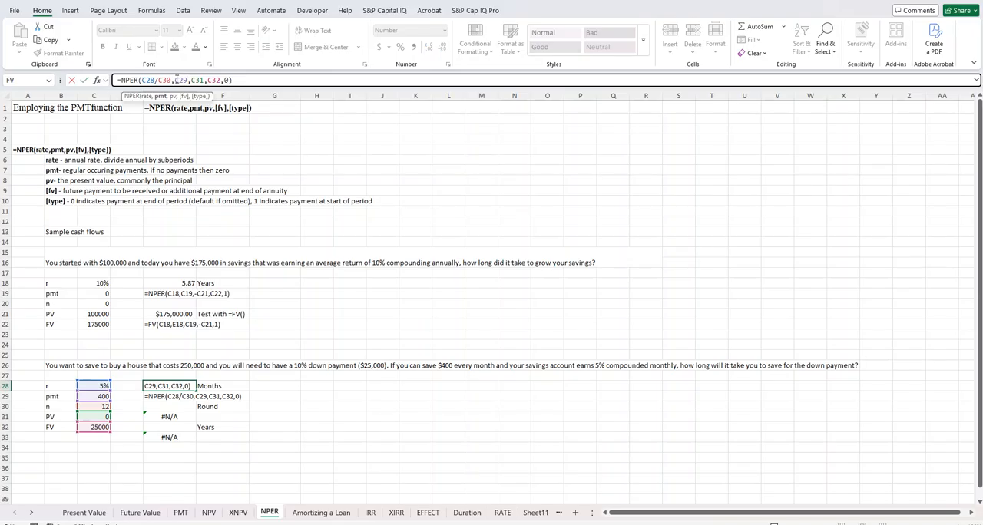
text(-)
key(Return)
Step: Remove the minus sign from C31 in E28's NPER formula and try negating the future value C32 instead
key(Up)
click(195, 80)
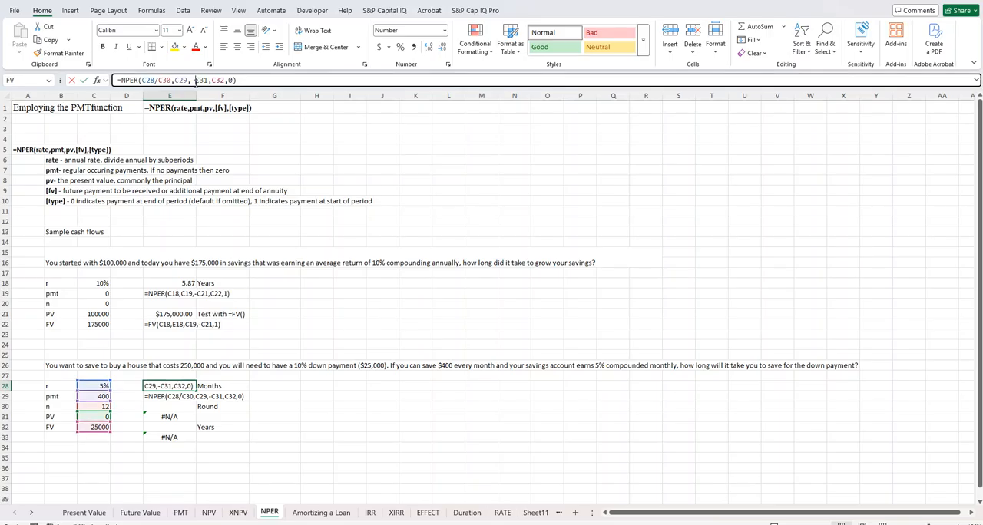
key(BackSpace)
key(Right)
key(Right)
key(Right)
key(Right)
text(-)
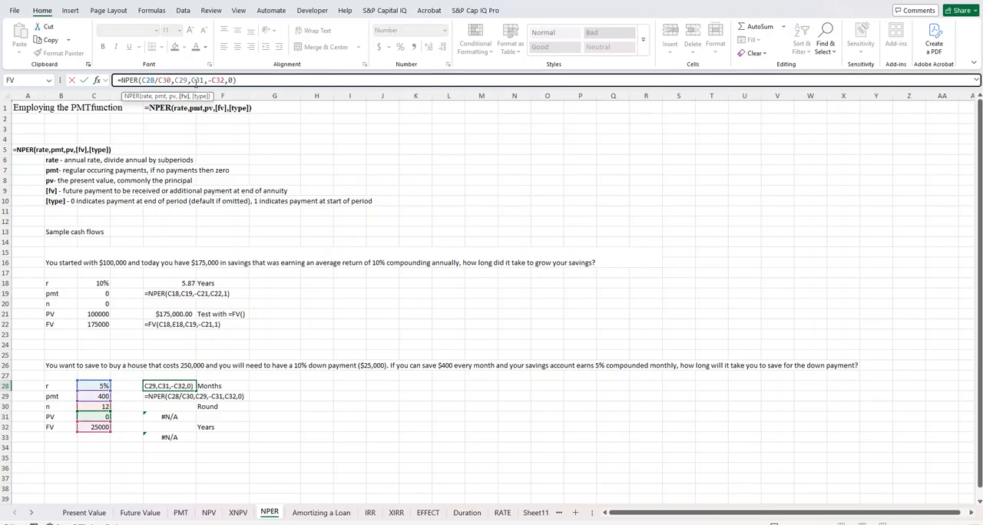
key(Return)
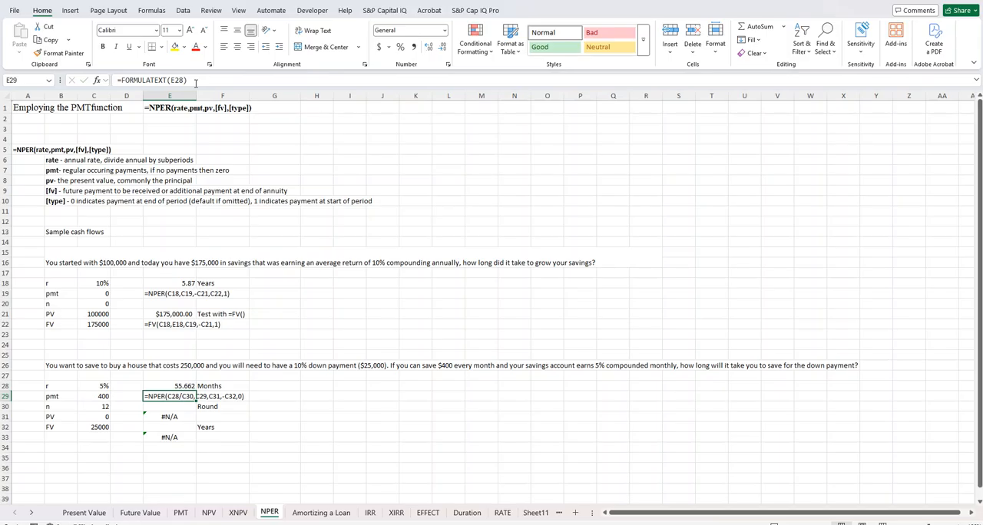
Step: Make only the payment argument negative in E28, so the formula reads =NPER(C28/C30,-C29,C31,C32,0)
key(Up)
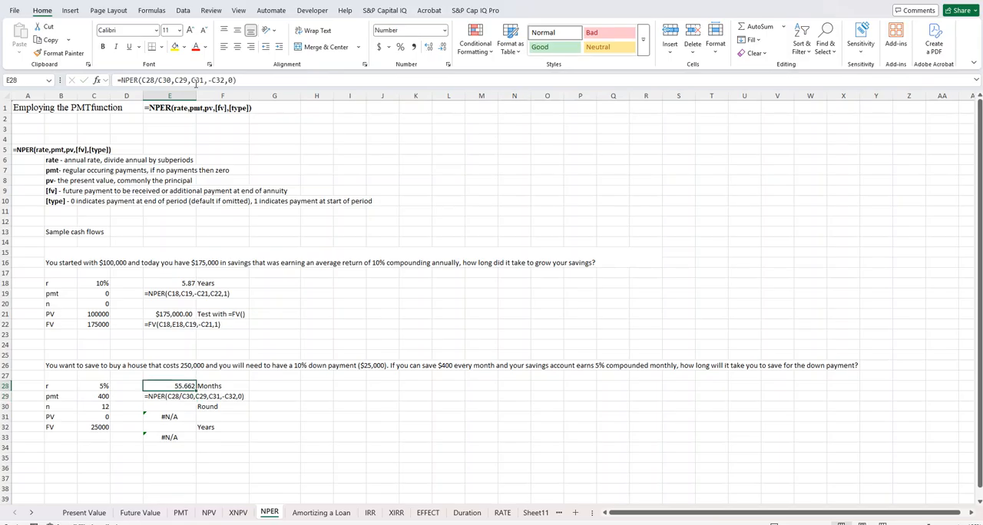
click(210, 80)
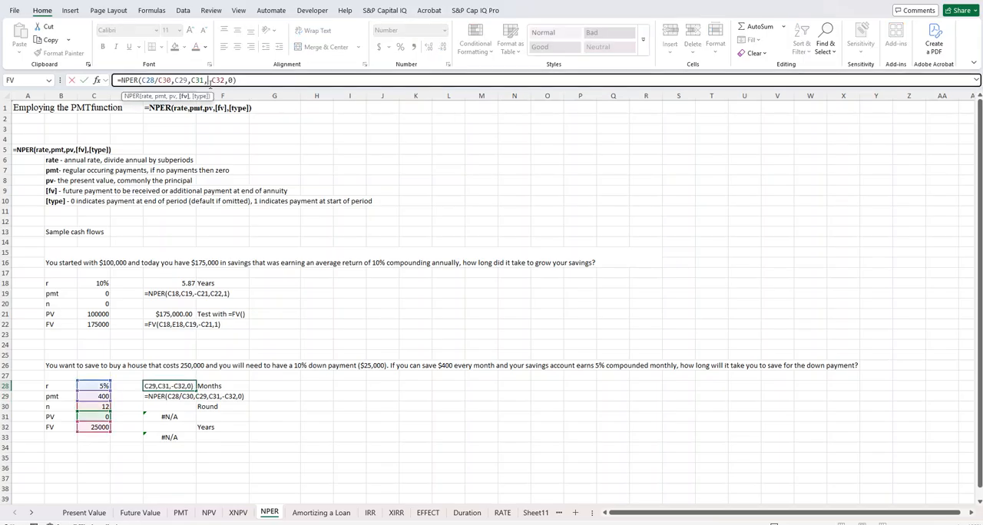
key(BackSpace)
click(174, 81)
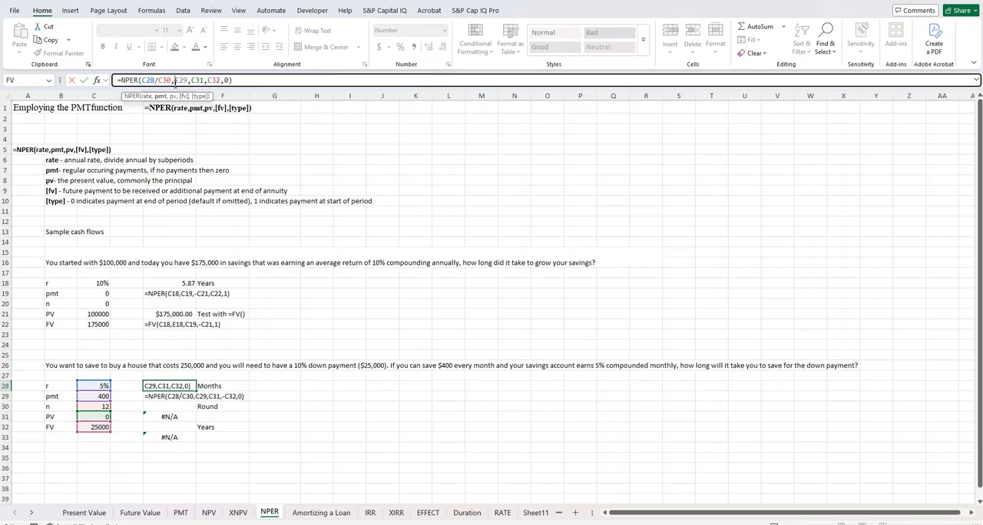
text(-)
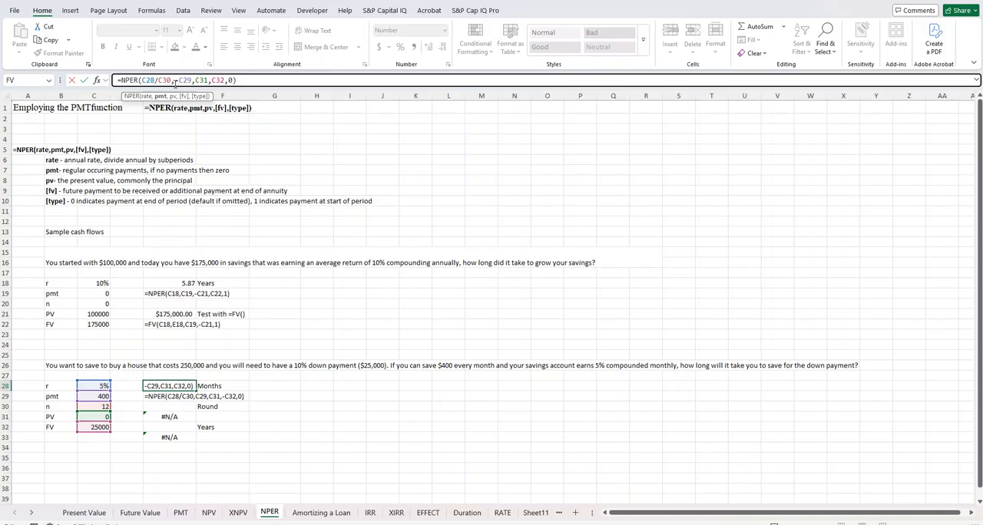
key(Return)
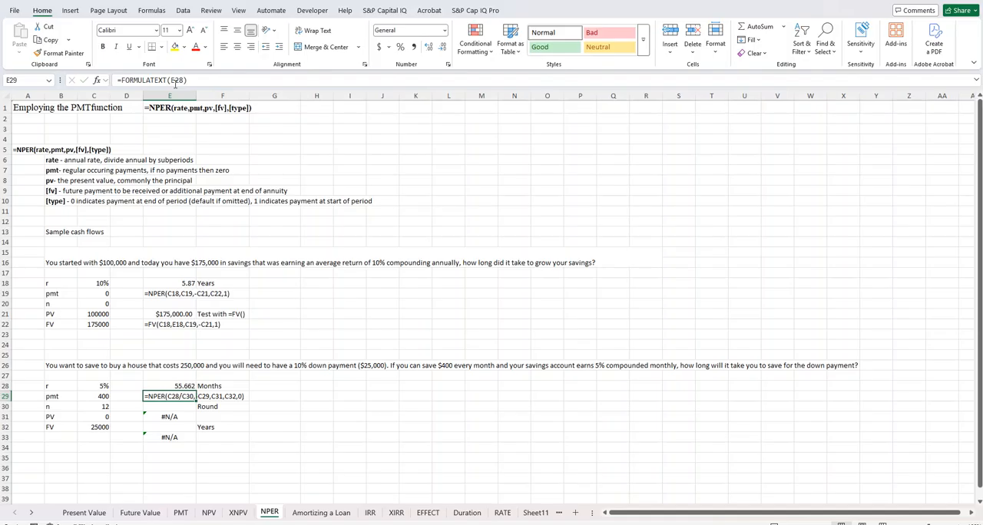
Step: Start a rounding formula for the months in E30, choosing the ROUNDUP function instead of ROUND
key(Down)
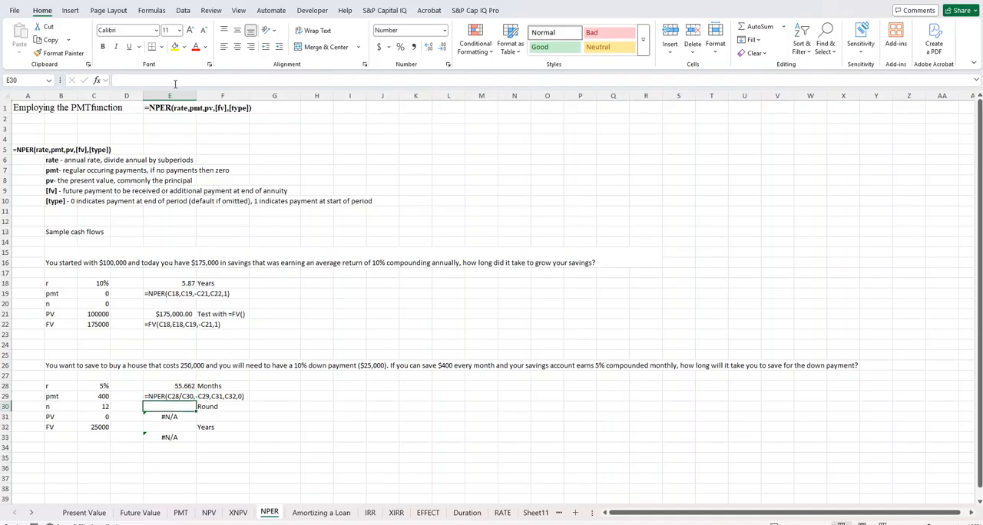
text(=)
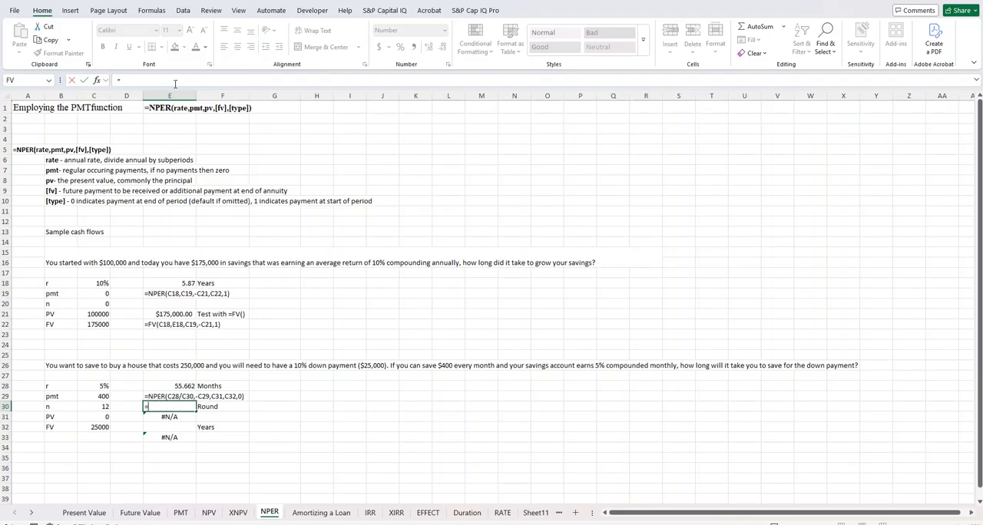
text(ROUND()
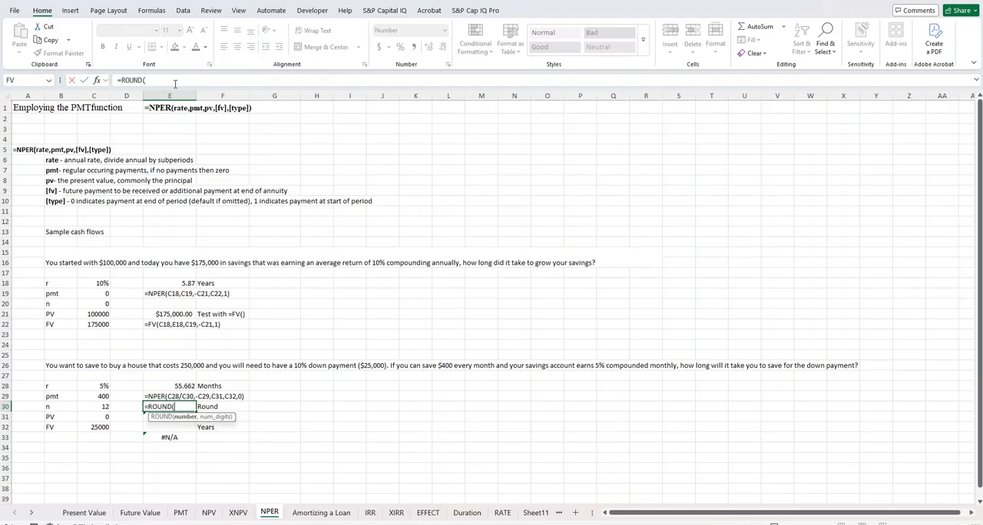
key(BackSpace)
key(BackSpace)
key(BackSpace)
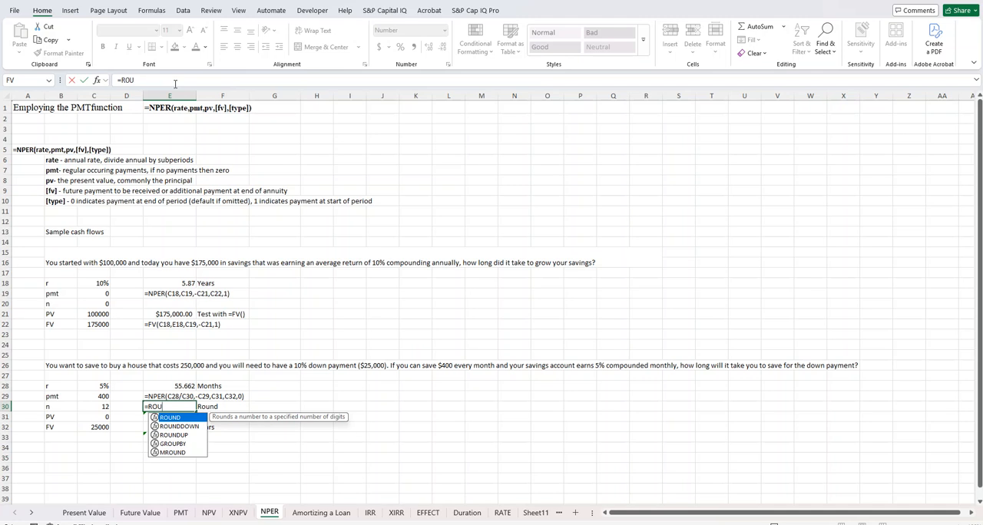
key(Down)
key(Down)
key(Tab)
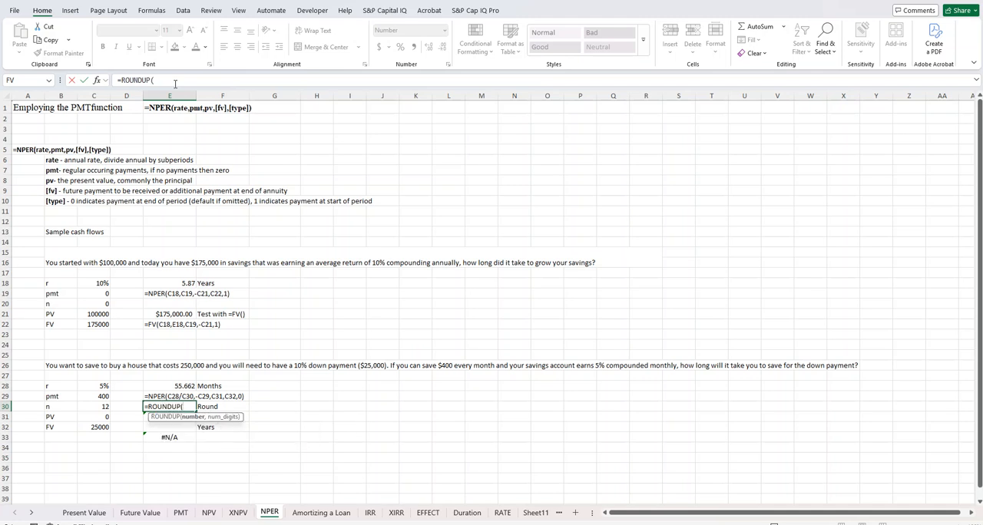
Step: Complete the ROUNDUP formula in E30 with the months in E28 as the number and 0 digits
key(Up)
key(Up)
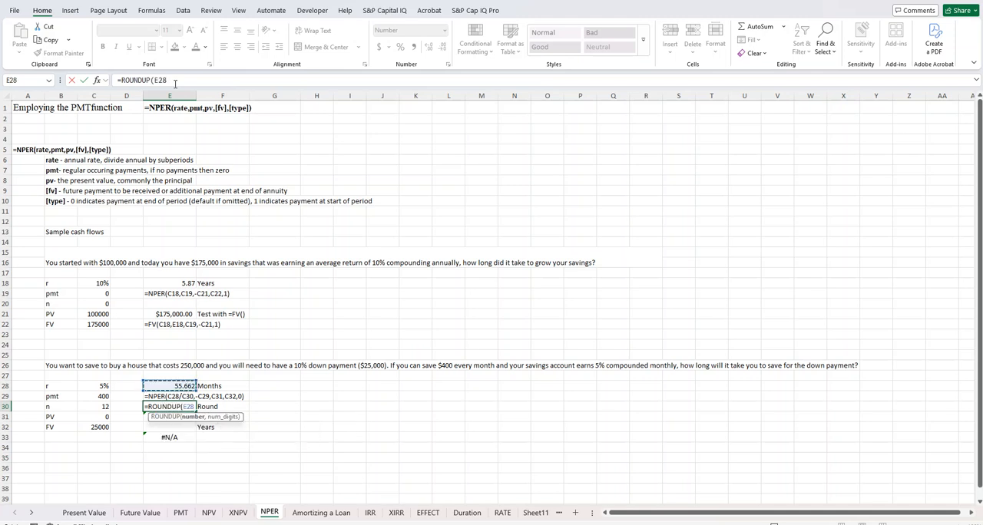
text(,)
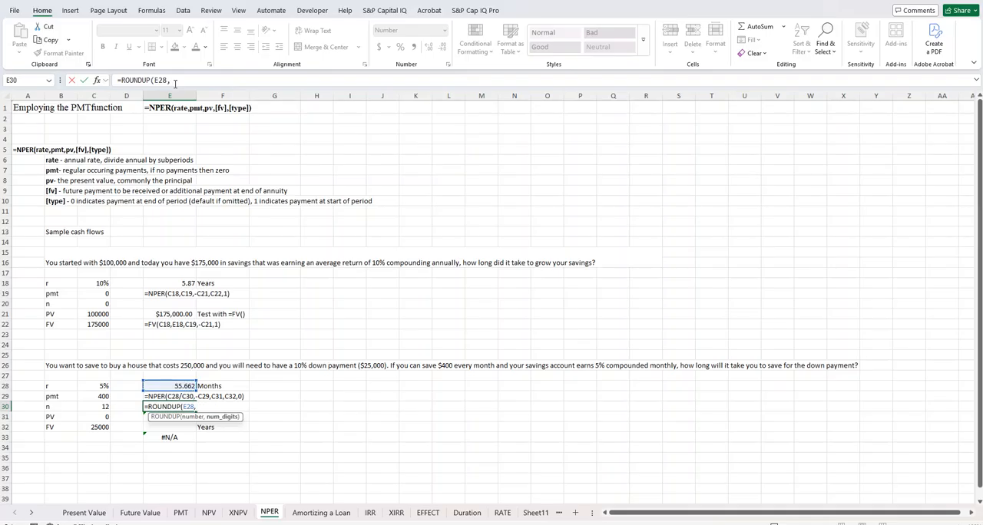
text(0))
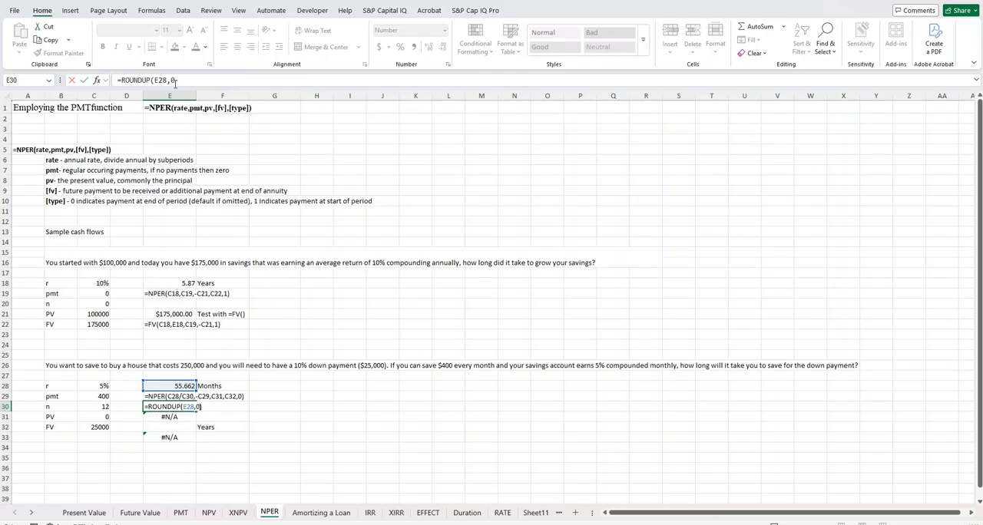
key(Return)
Step: Convert the rounded months to years in E32 with the formula =E30/12
key(Down)
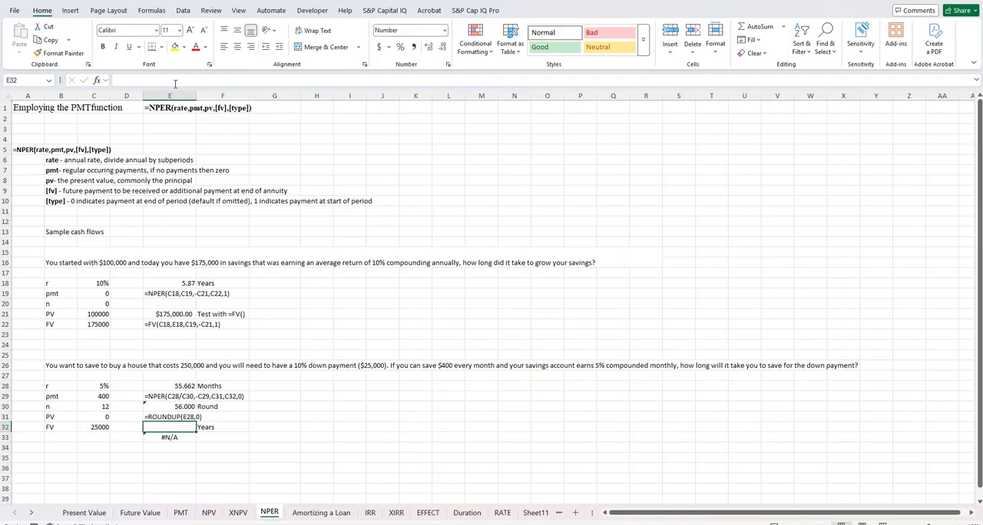
text(=)
key(Up)
key(Up)
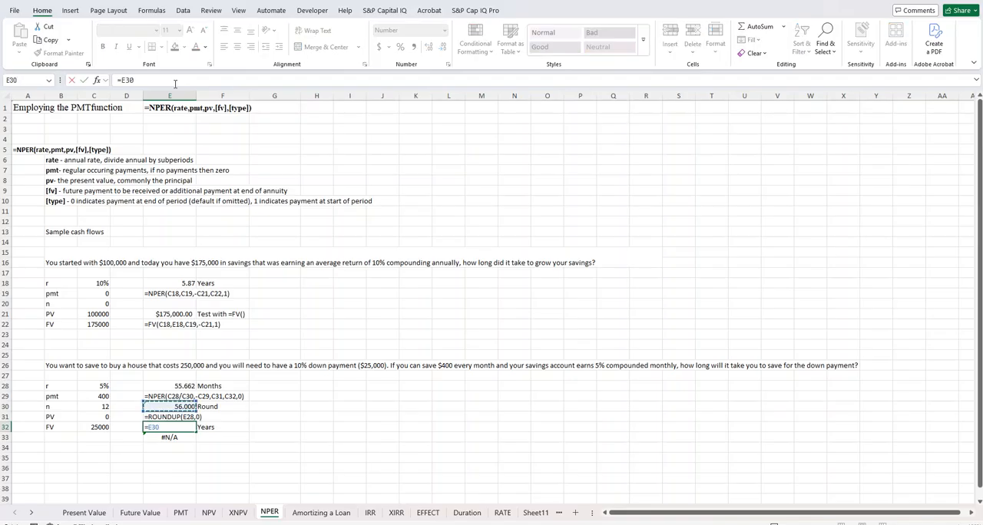
text(/12)
key(Return)
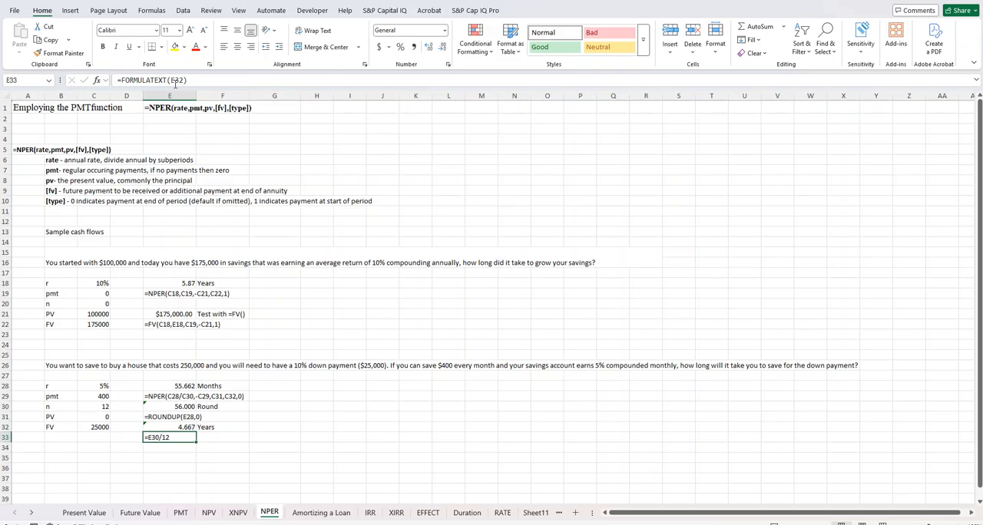
Step: Reduce the years result in E32 to two decimal places
key(Up)
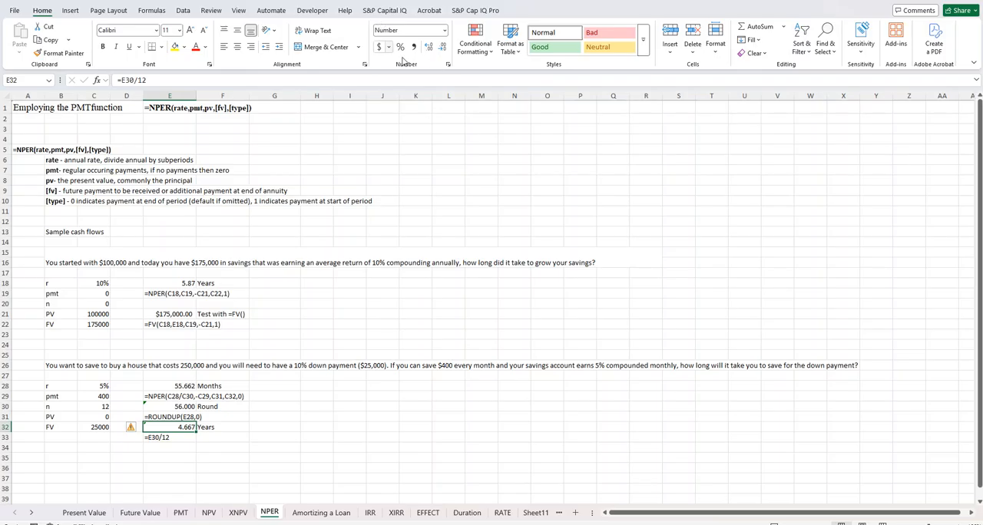
click(442, 47)
click(392, 284)
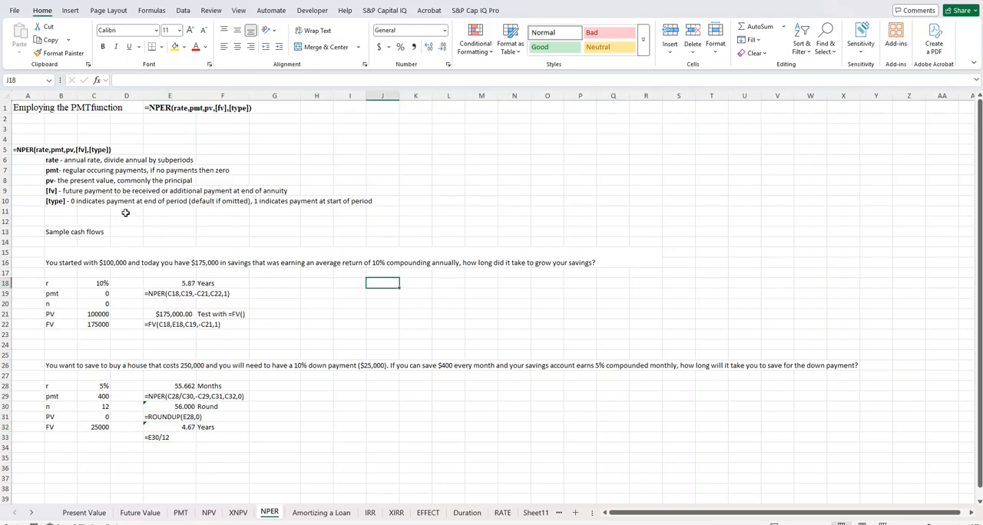